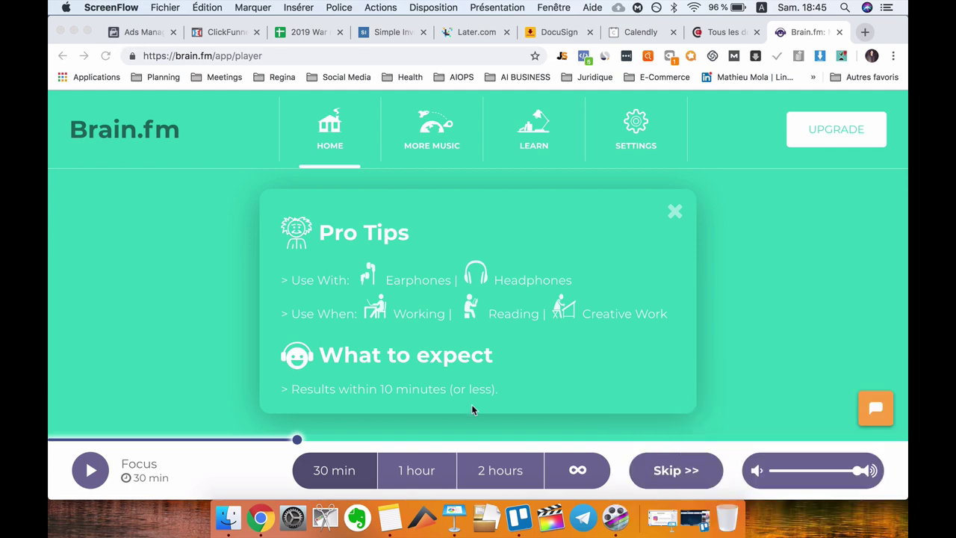
Step: Close the Unsplash photo picker and scroll the Test board right to reveal the 2019 Goals list
left_click(519, 517)
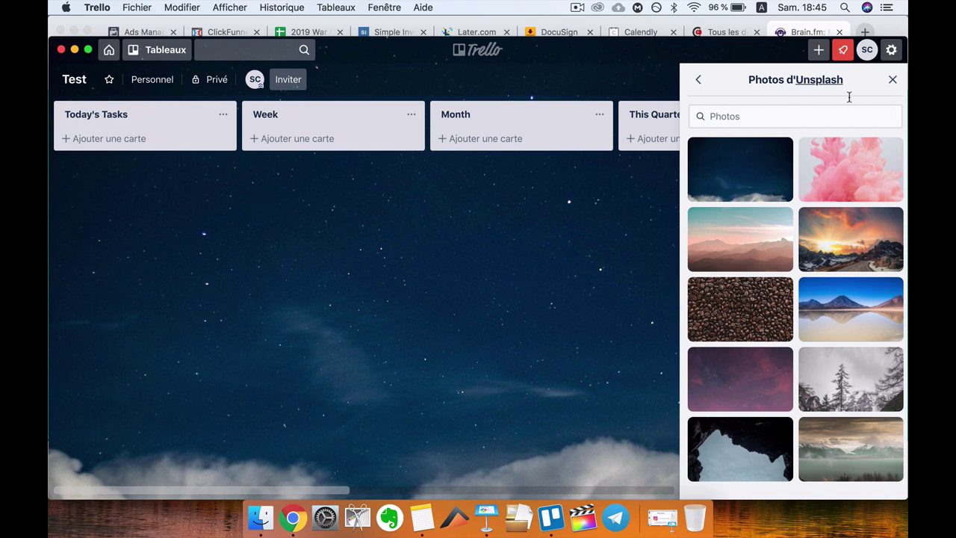
left_click(893, 79)
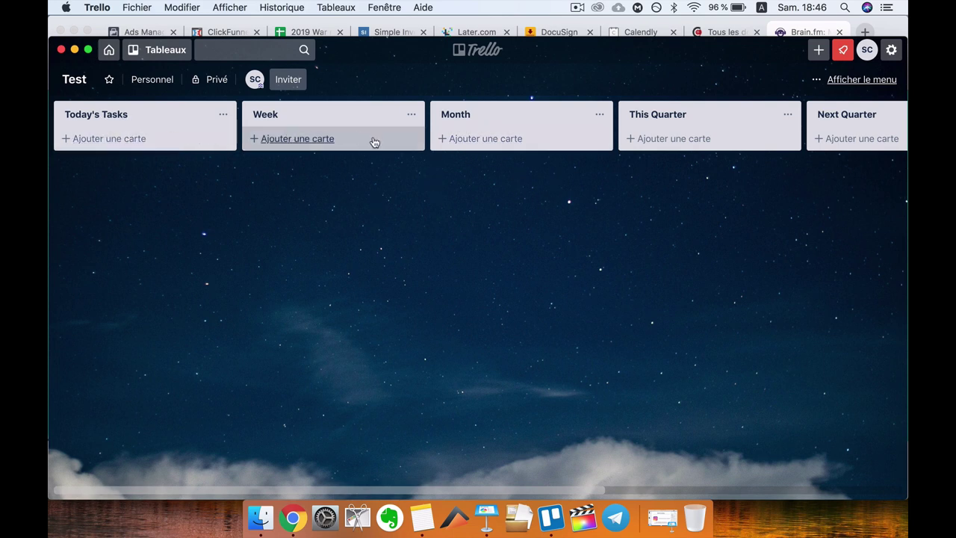
scroll(620, 154, "right", 3)
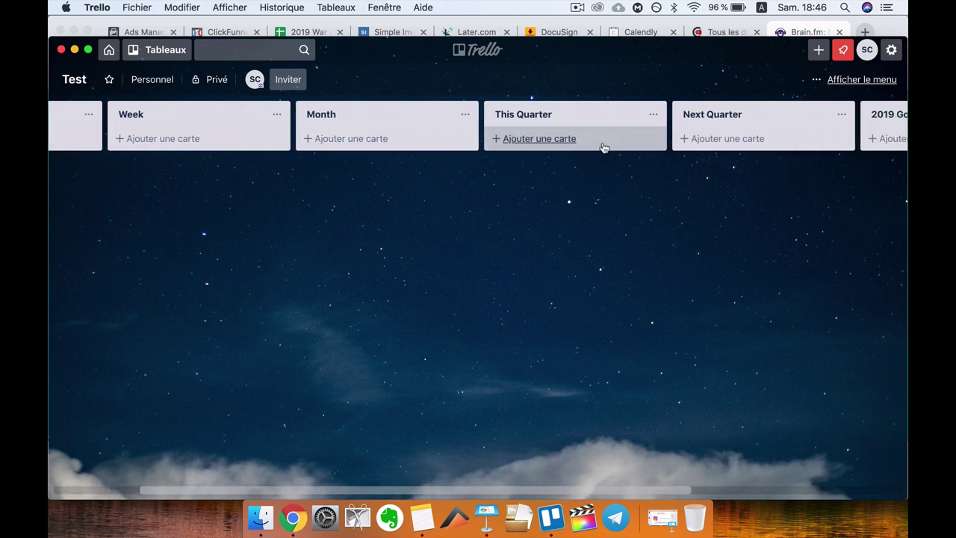
scroll(693, 141, "right", 3)
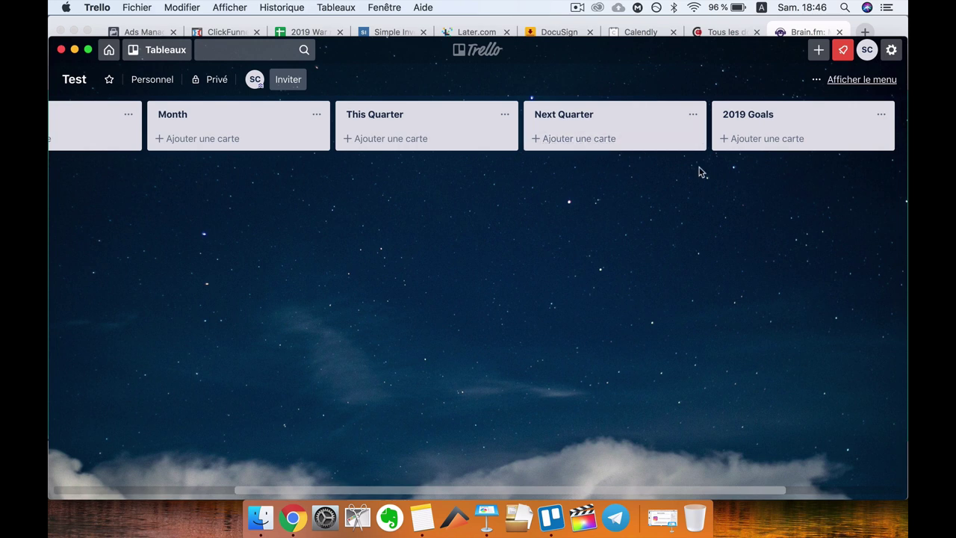
Step: Add a '6 figures' card to the 2019 Goals list and scroll back left
left_click(762, 141)
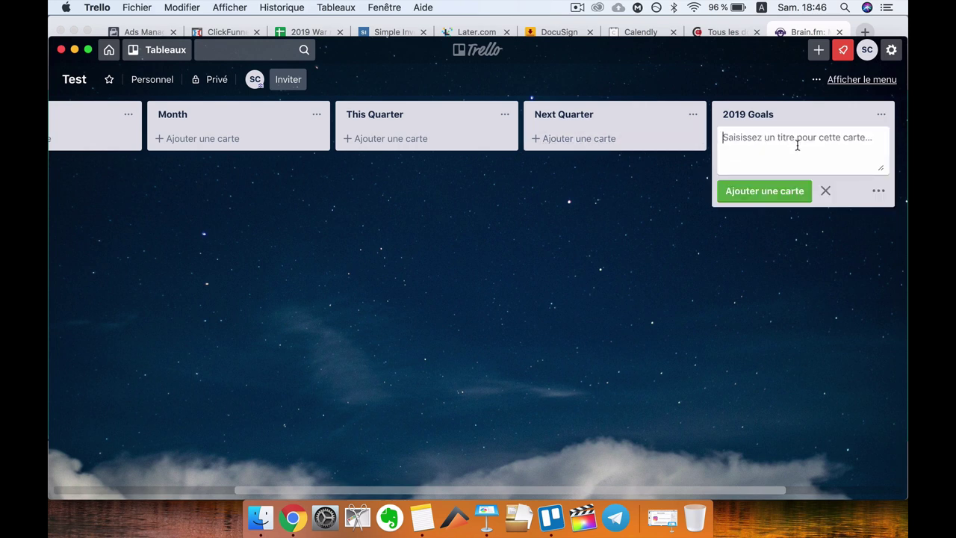
type("6")
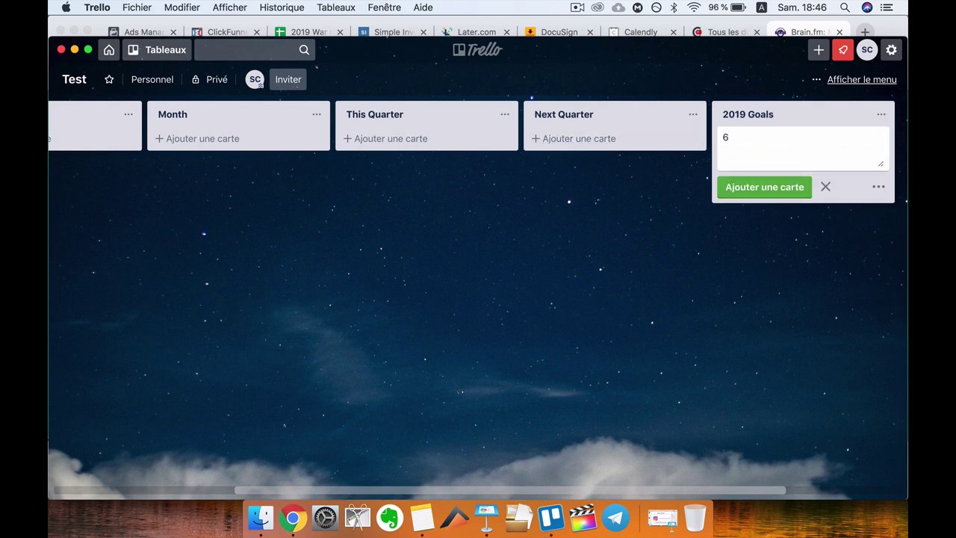
key("BackSpace")
type("6 figures")
key("Return")
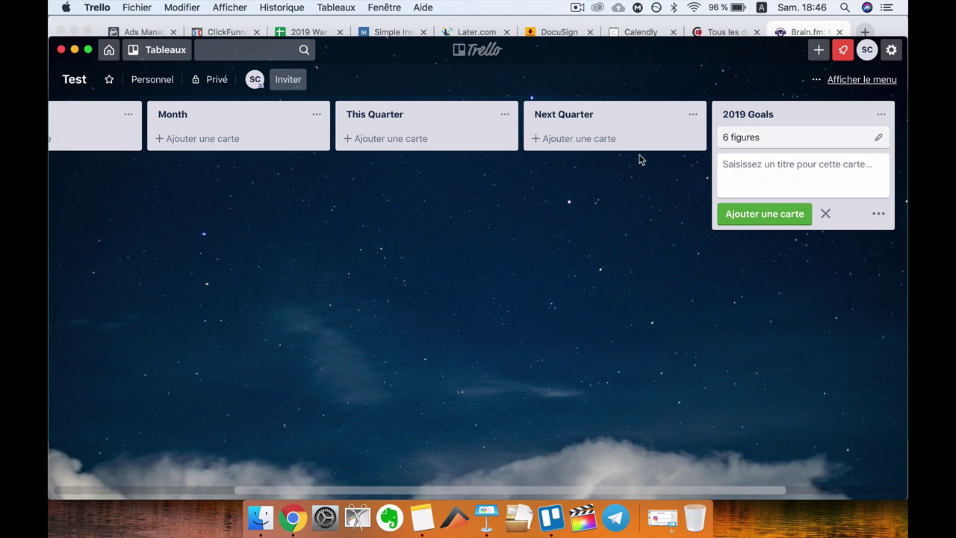
left_click(825, 214)
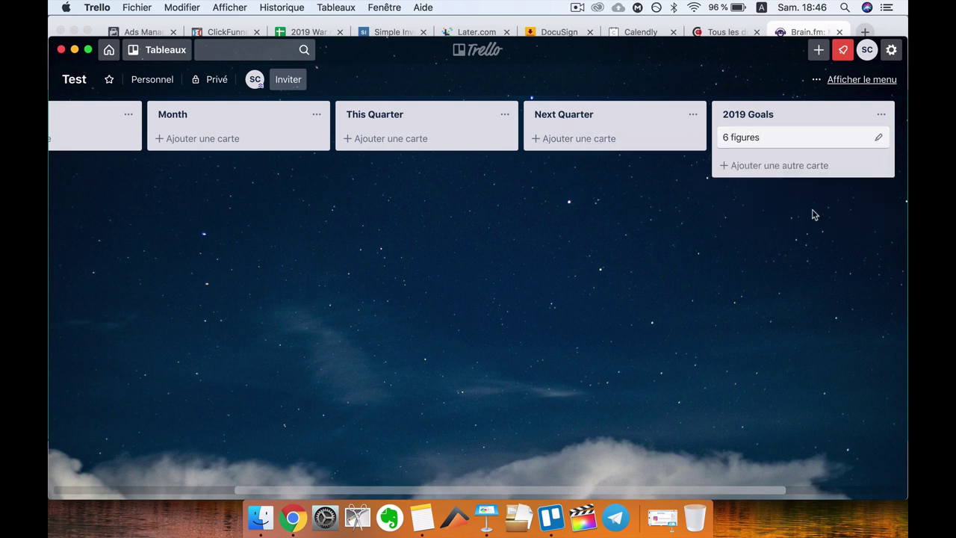
left_click(610, 145)
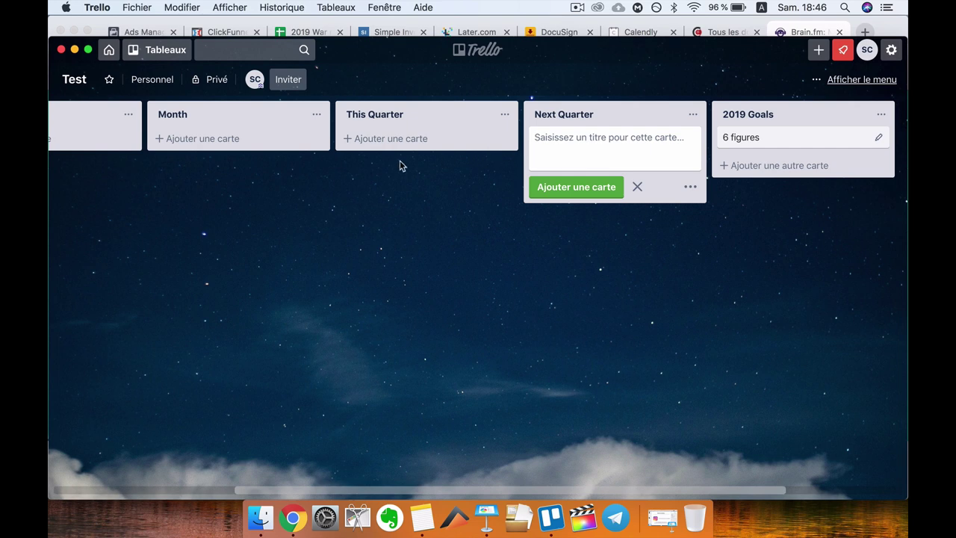
scroll(400, 164, "left", 3)
scroll(352, 149, "left", 2)
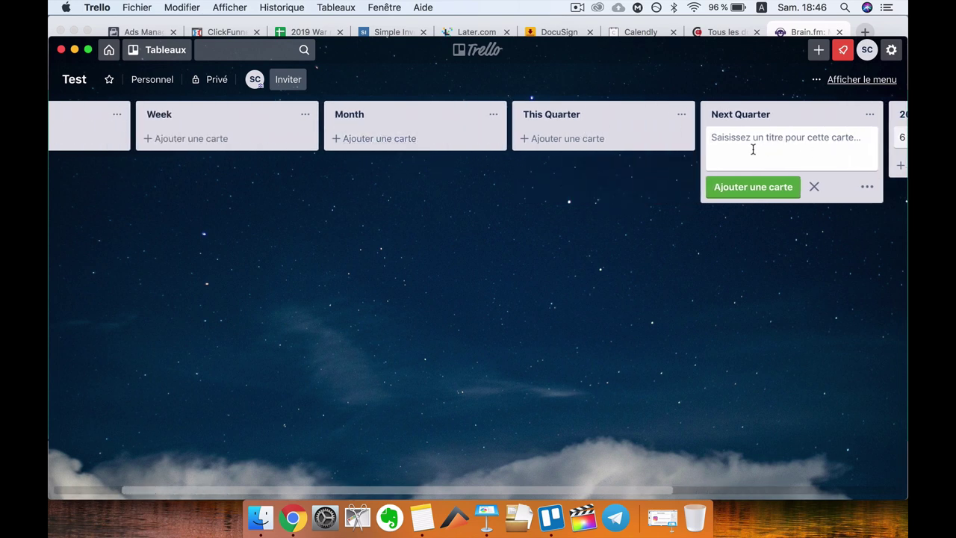
Step: Add a '2 clients x 1000$/month' card to the This Quarter list
left_click(579, 136)
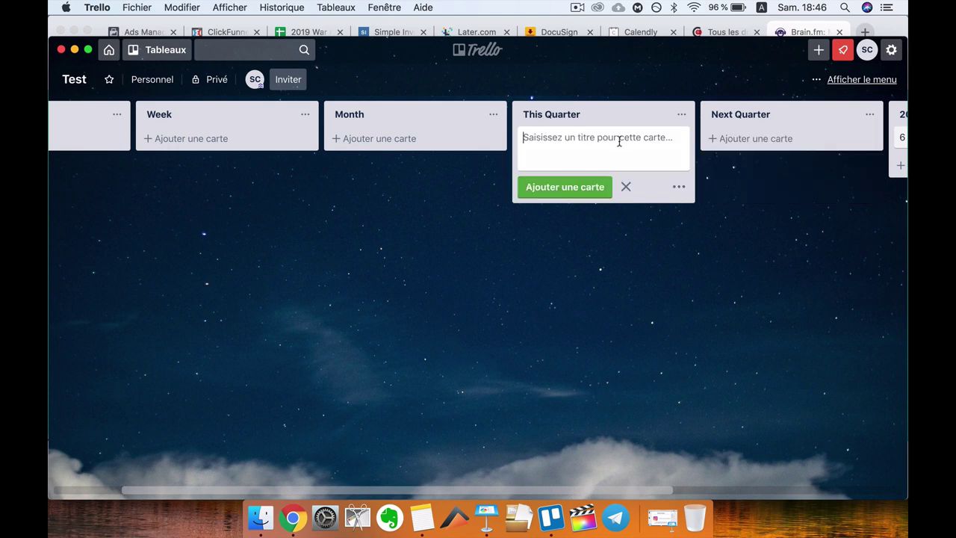
type("2 ")
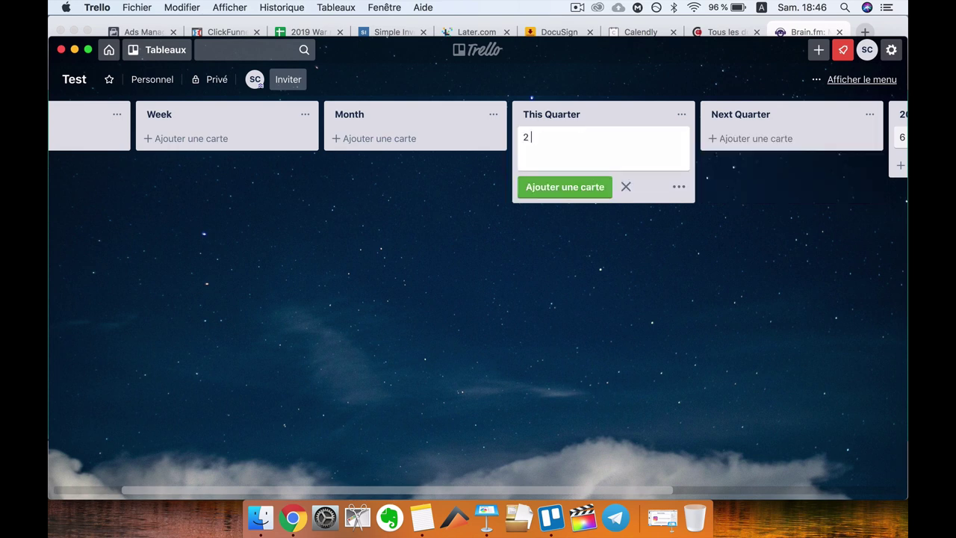
type("clients x 1000$/month")
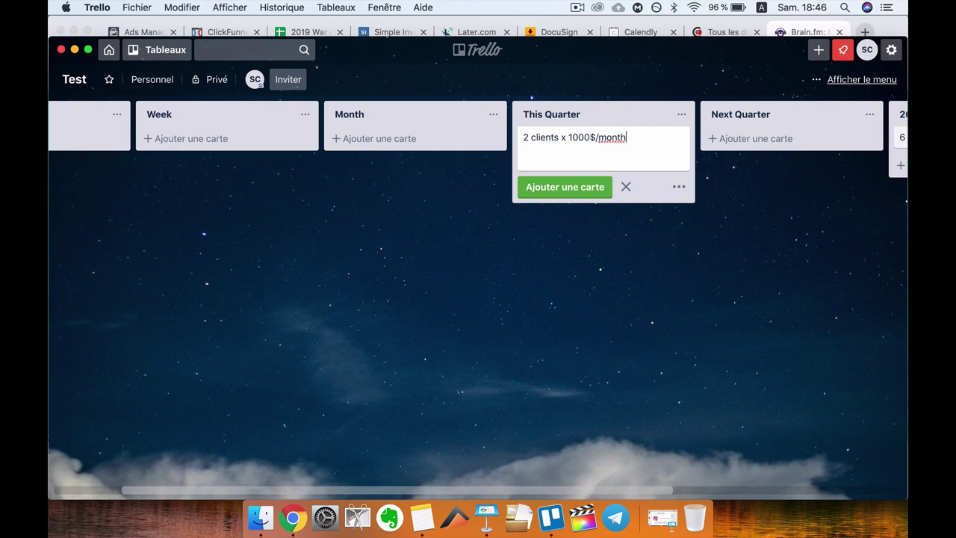
left_click(569, 191)
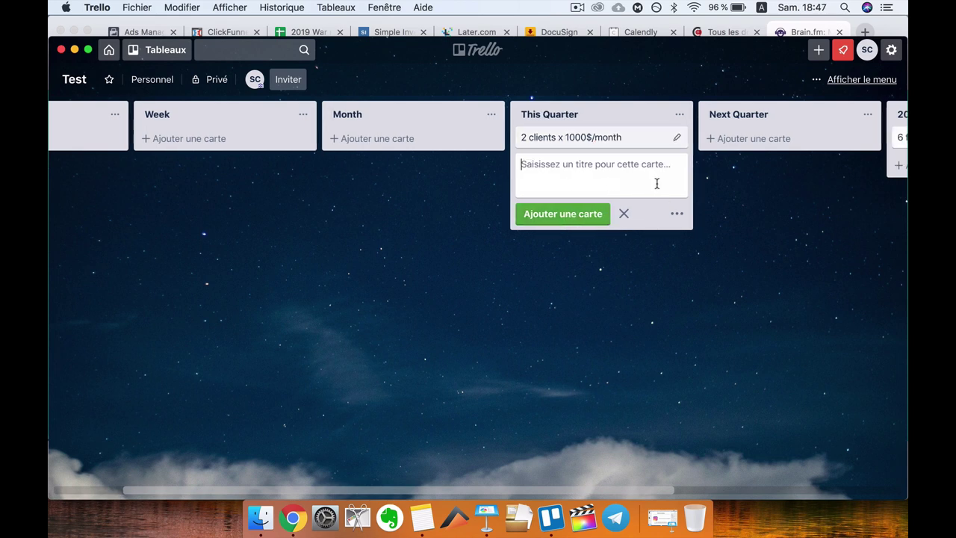
scroll(655, 184, "right", 2)
left_click(557, 214)
Step: Add a '1 more clients + upsell' card to the Next Quarter list
left_click(695, 142)
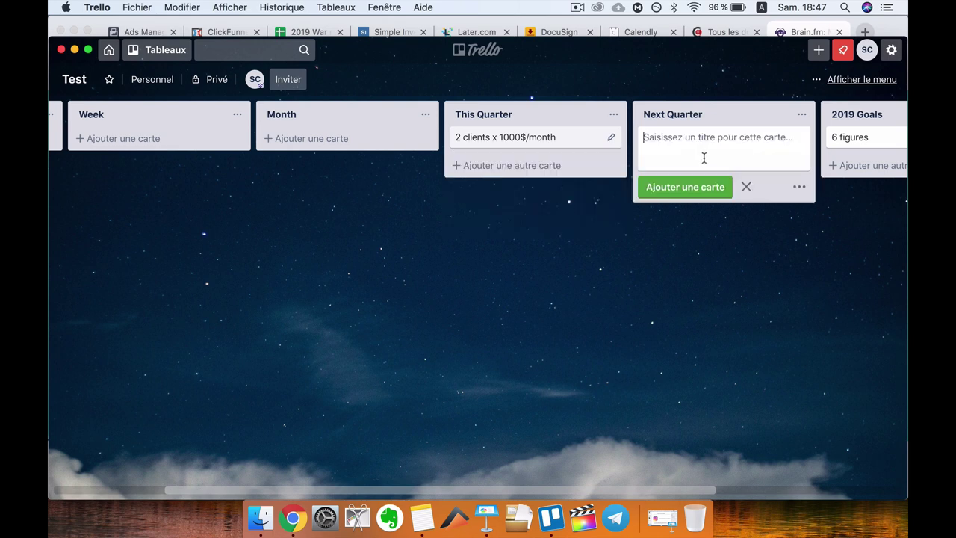
type("1 more cl")
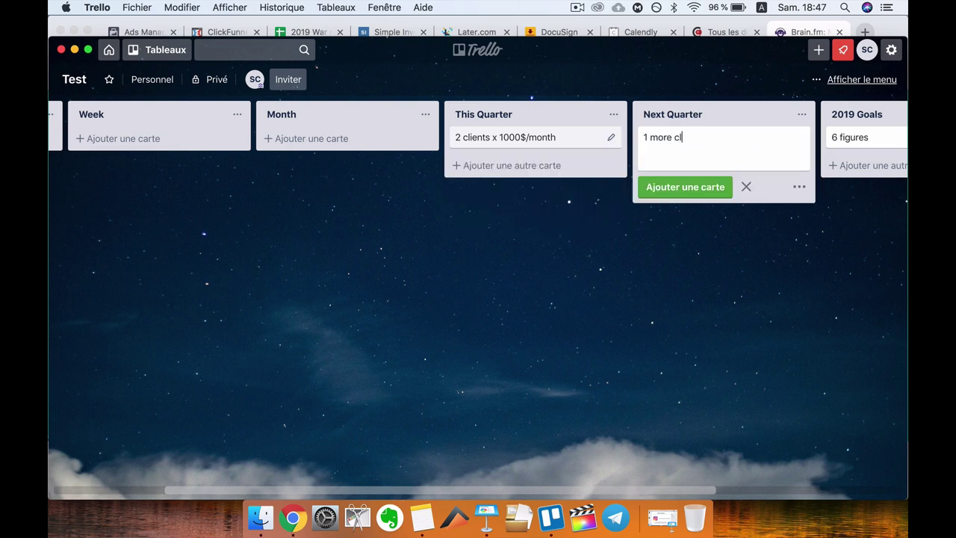
type("ients + upsell")
key("Return")
left_click(746, 214)
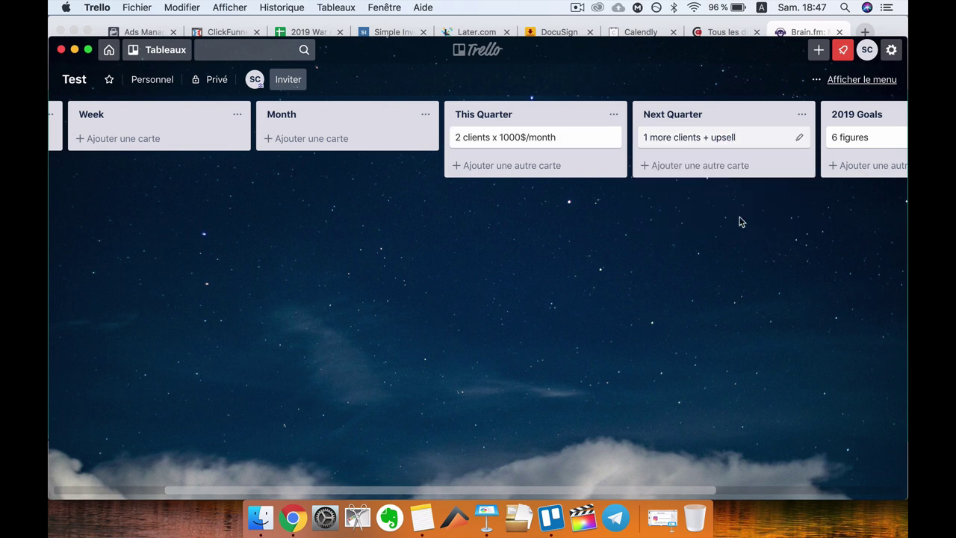
scroll(534, 221, "left", 3)
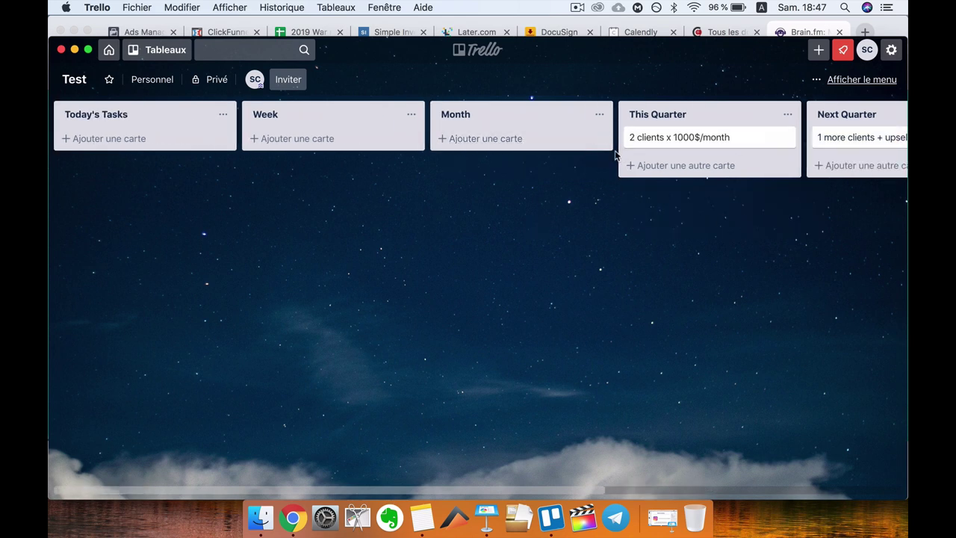
Step: Add a '10 meetings' card to the Month list and a '4 meetings' card to the Week list
left_click(489, 140)
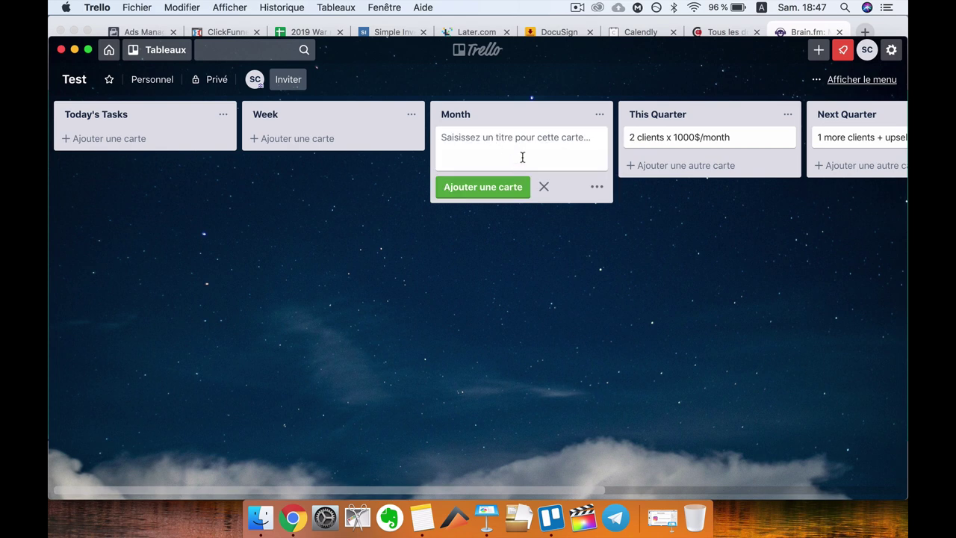
type("10 meetings")
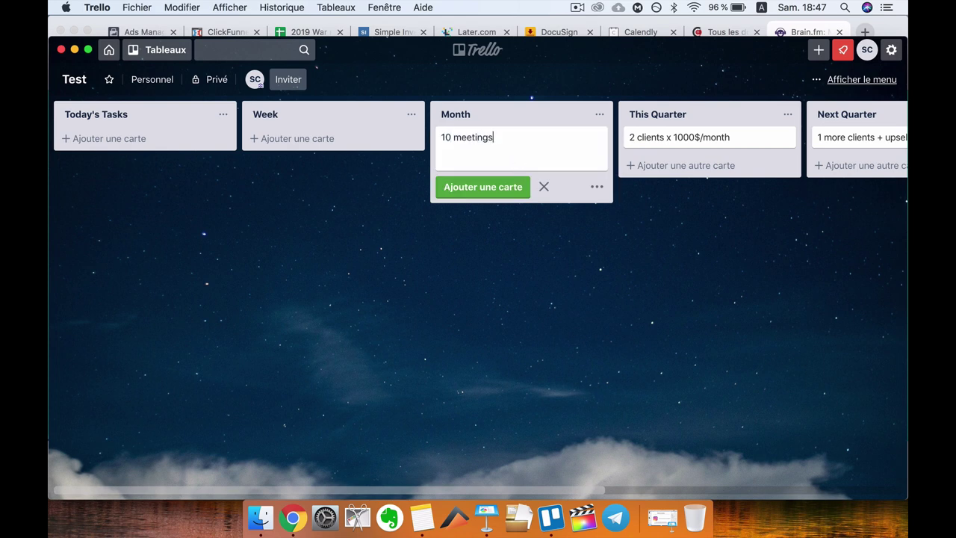
key("Return")
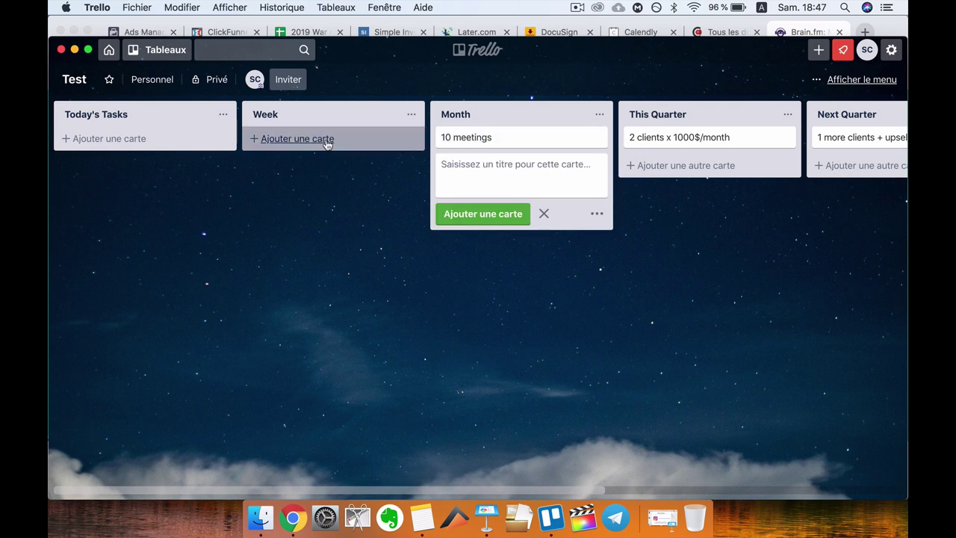
left_click(322, 139)
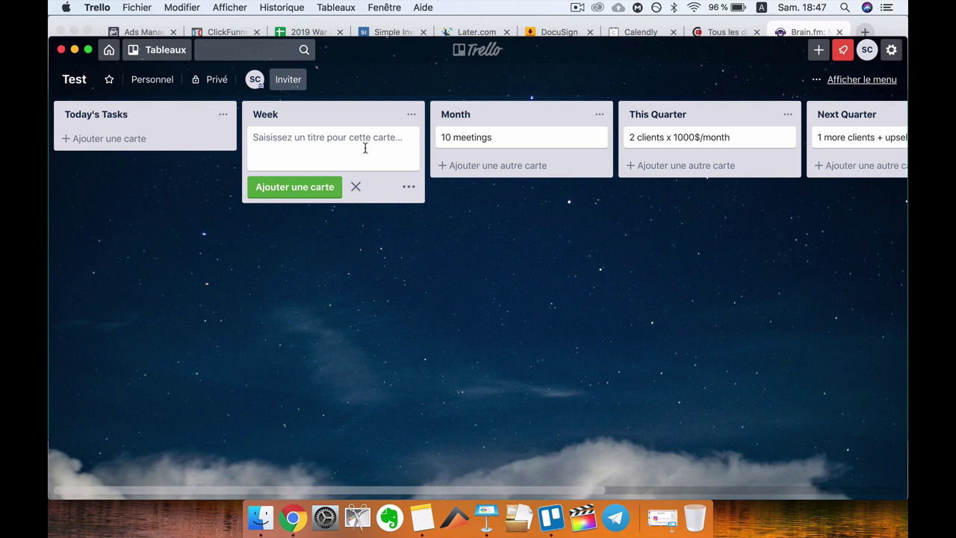
type("4 meetings")
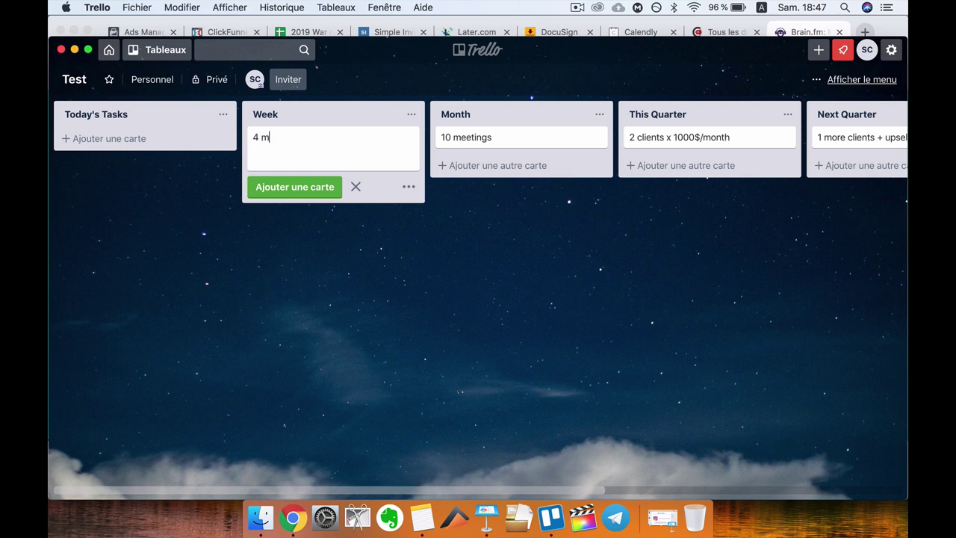
Step: Rename the Month card from '10 meetings' to '20 meetings'
left_click(463, 139)
left_click(715, 88)
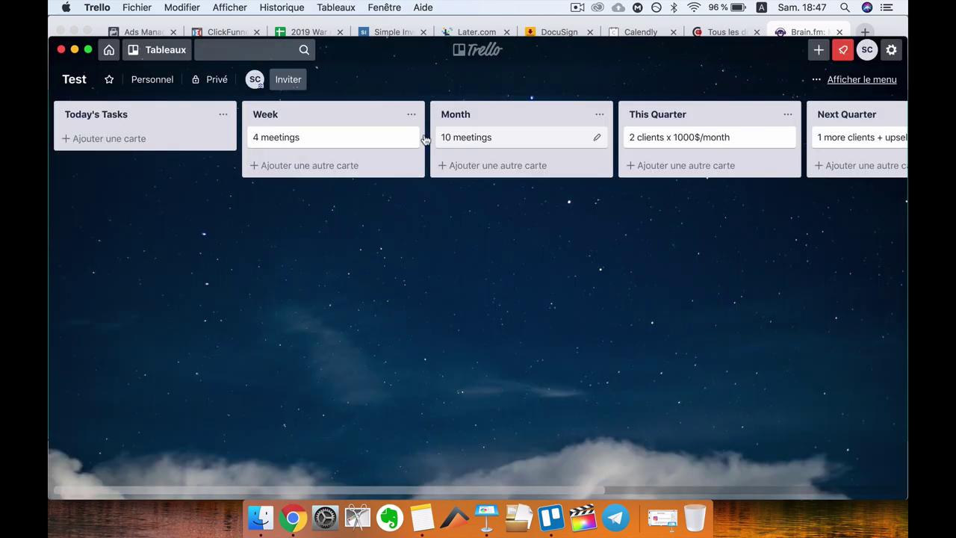
left_click(473, 135)
left_click(268, 91)
key("BackSpace")
key("BackSpace")
type("20")
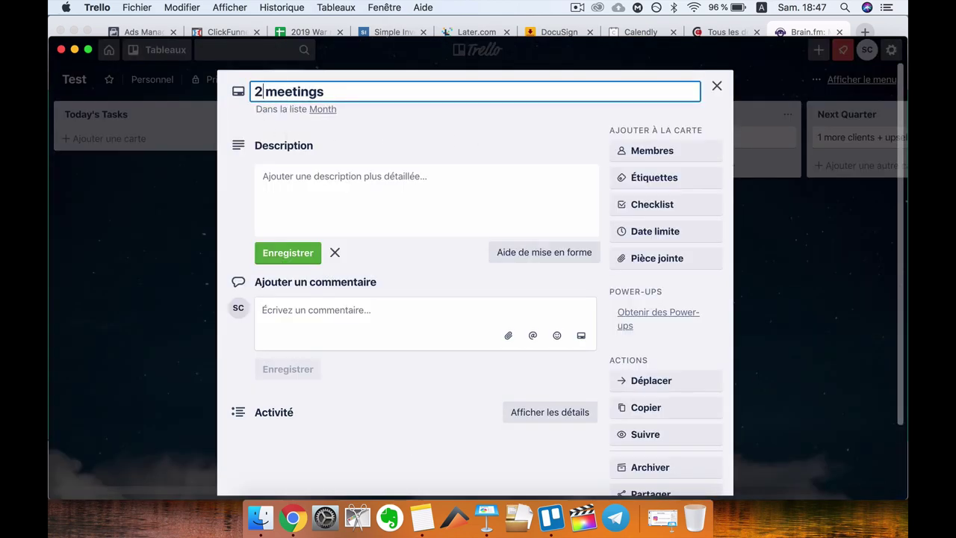
key("Return")
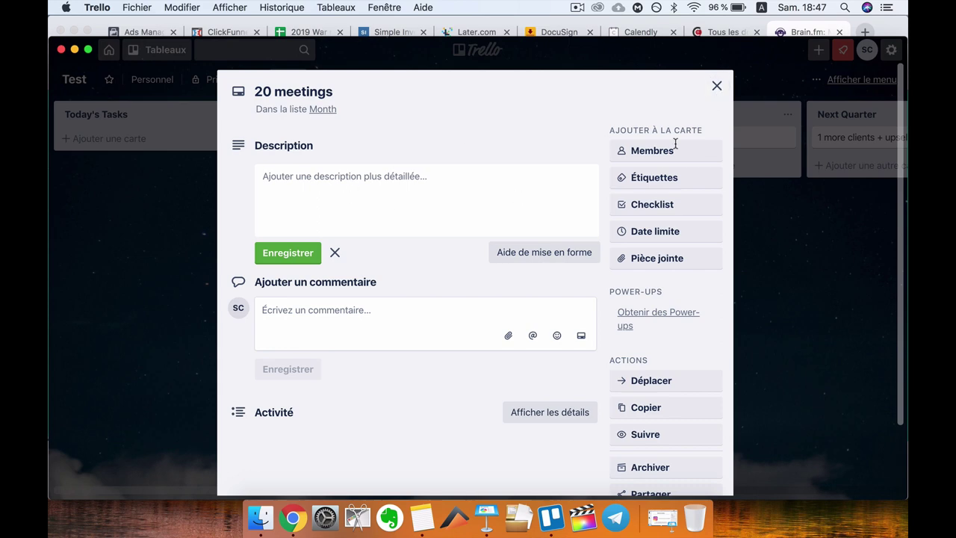
left_click(713, 90)
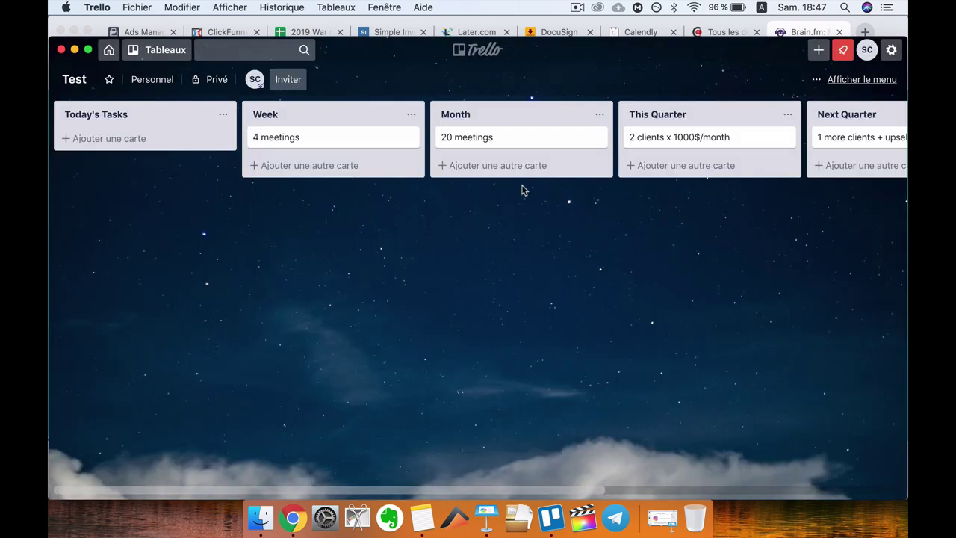
Step: Add 'Cold Callings' and 'Direct Outreachs' cards to Today's Tasks, then minimize the Trello window
left_click(133, 138)
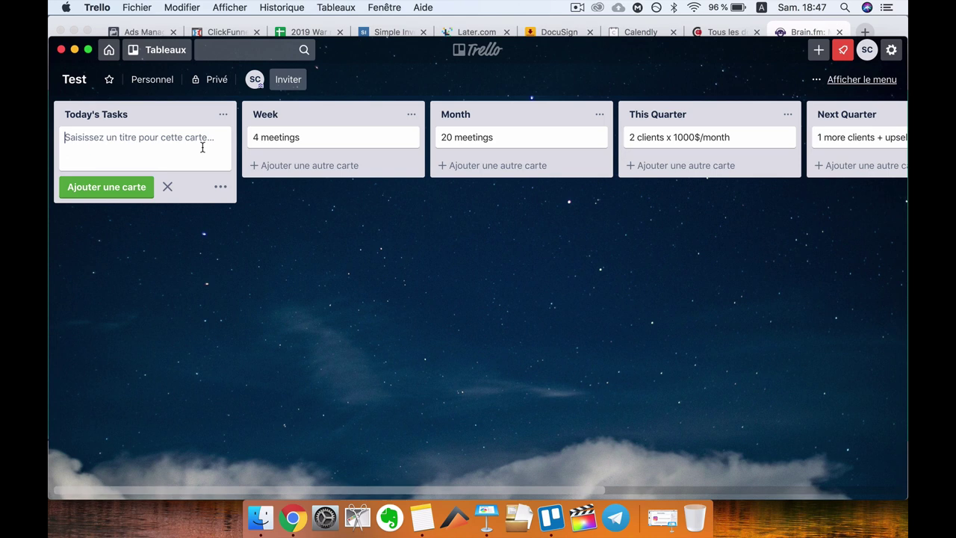
type("Cold Callings")
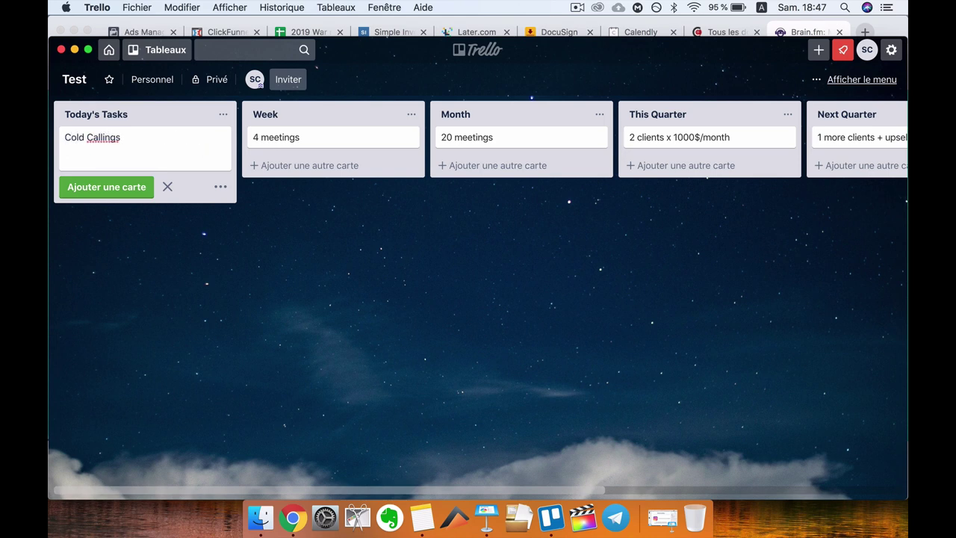
key("Return")
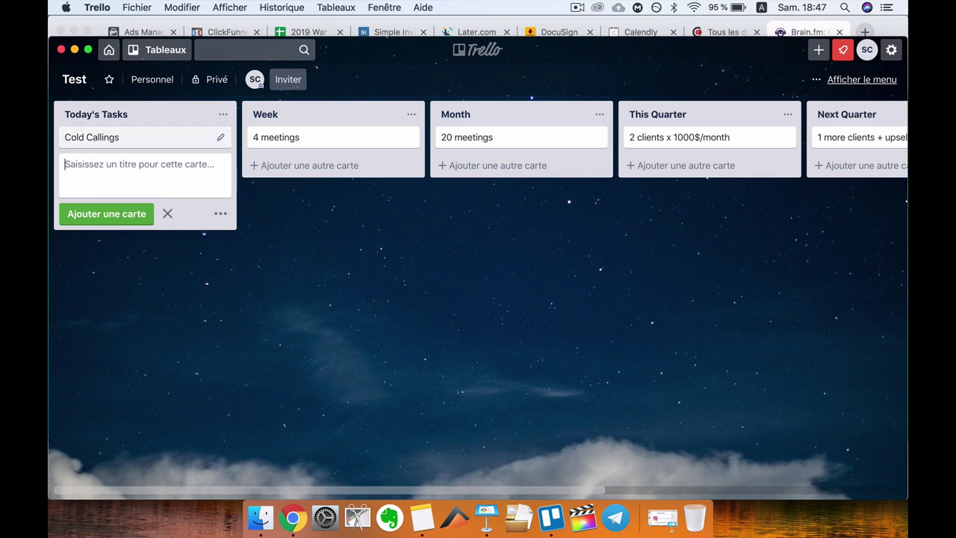
type("Direct Outr")
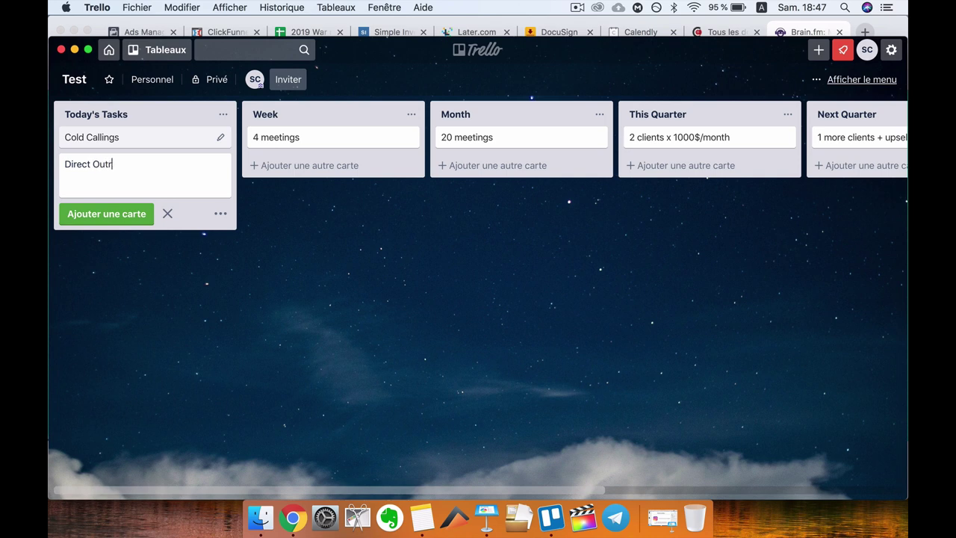
type("eachs")
key("Return")
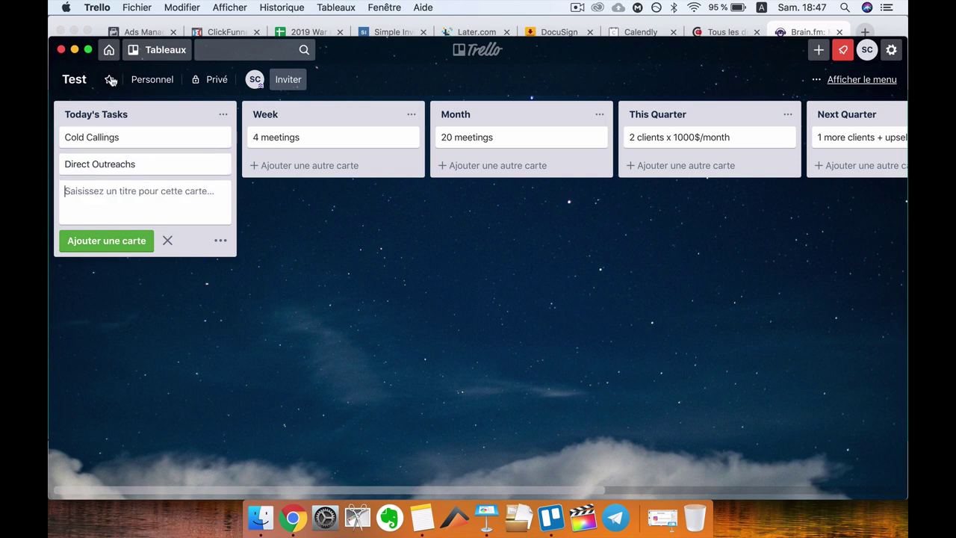
left_click(75, 50)
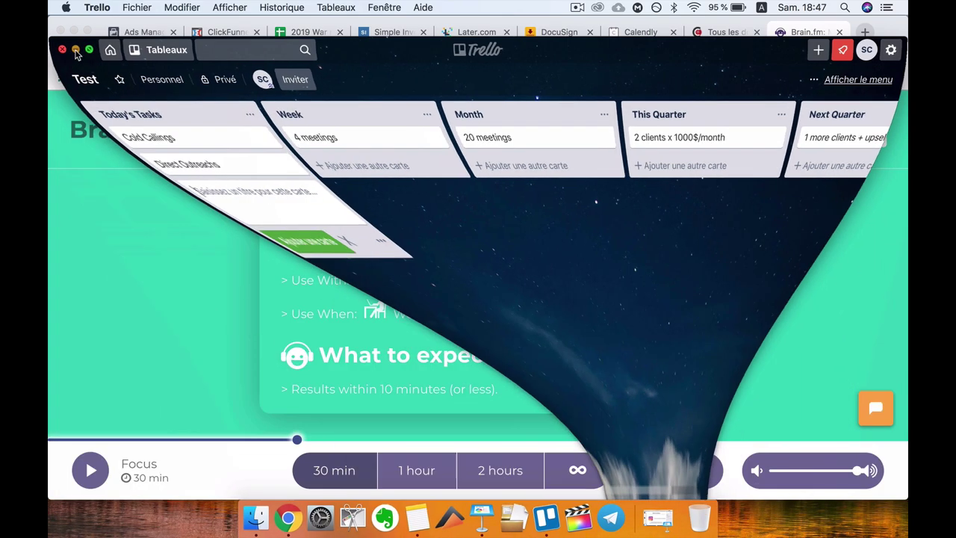
Step: Switch to Facebook Ads Manager to show the 'FR - 18+' ad set draft
left_click(145, 33)
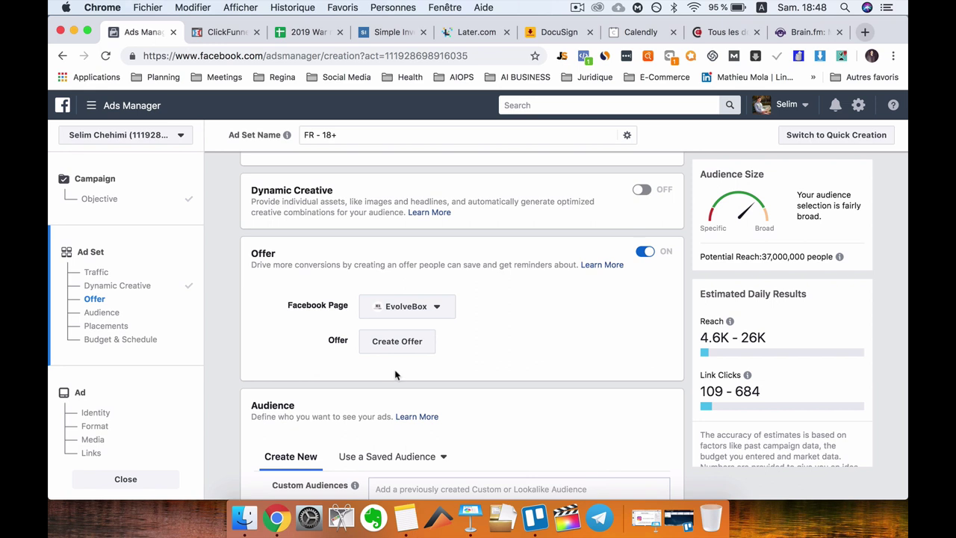
Step: Switch to ClickFunnels to view contacts who signed up in the last 30 days
left_click(228, 32)
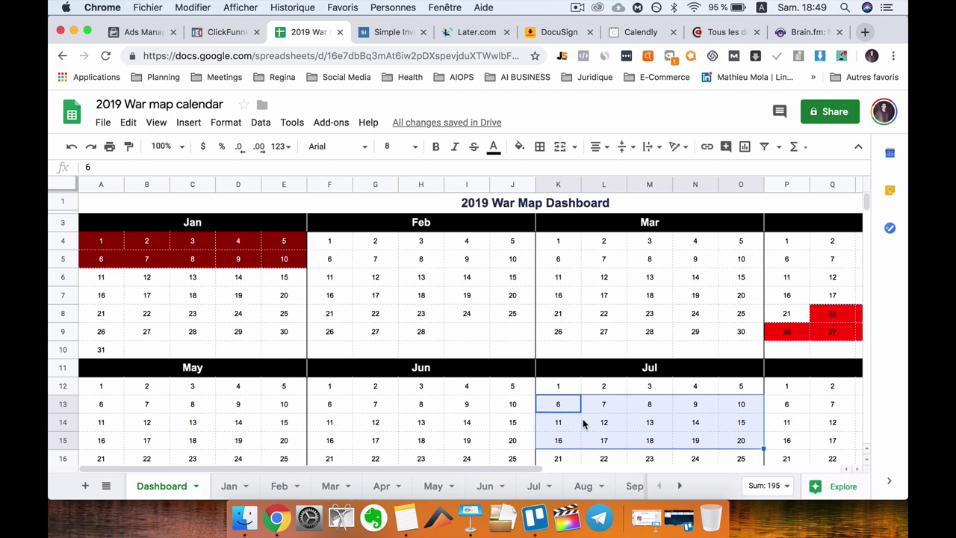
Step: Scroll through the 2019 War Map Dashboard to review the colour-coded weeks and colour key
scroll(585, 424, "down", 1)
scroll(600, 371, "down", 3)
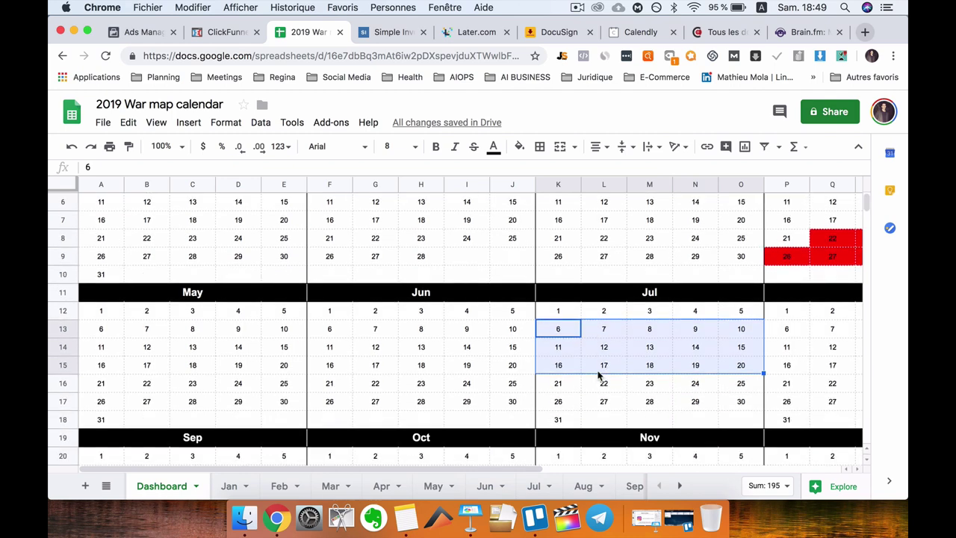
scroll(600, 376, "down", 1)
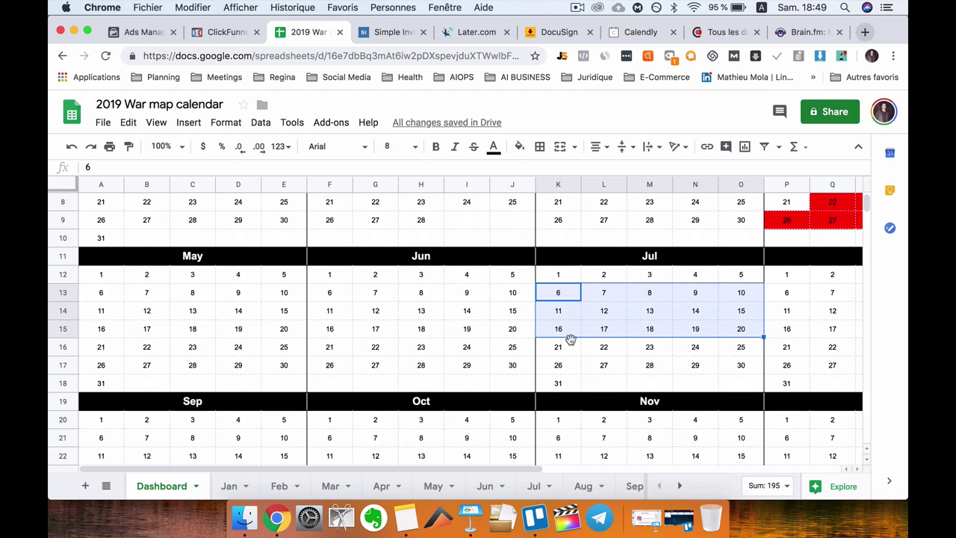
scroll(572, 338, "up", 1)
scroll(555, 313, "up", 3)
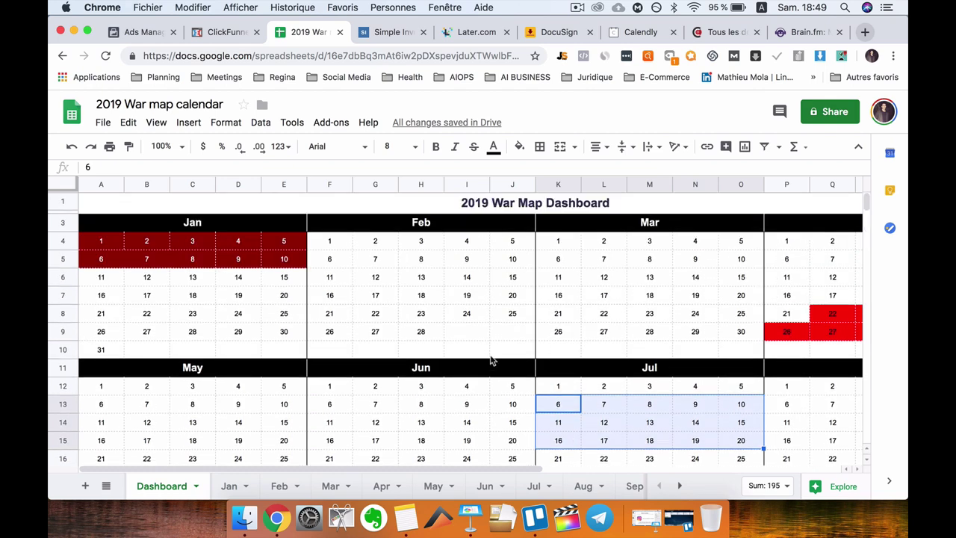
scroll(504, 316, "down", 5)
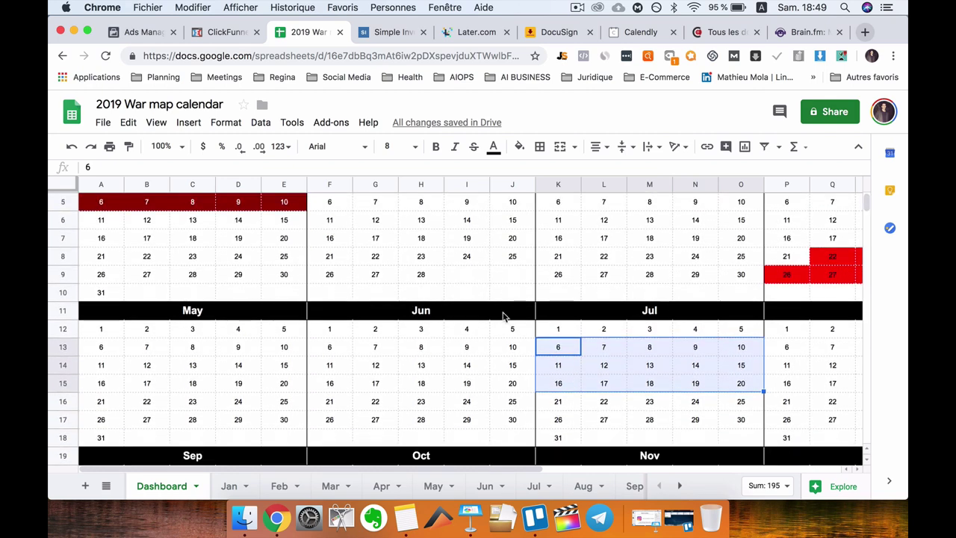
scroll(504, 317, "right", 3)
scroll(505, 316, "right", 3)
scroll(331, 348, "up", 1)
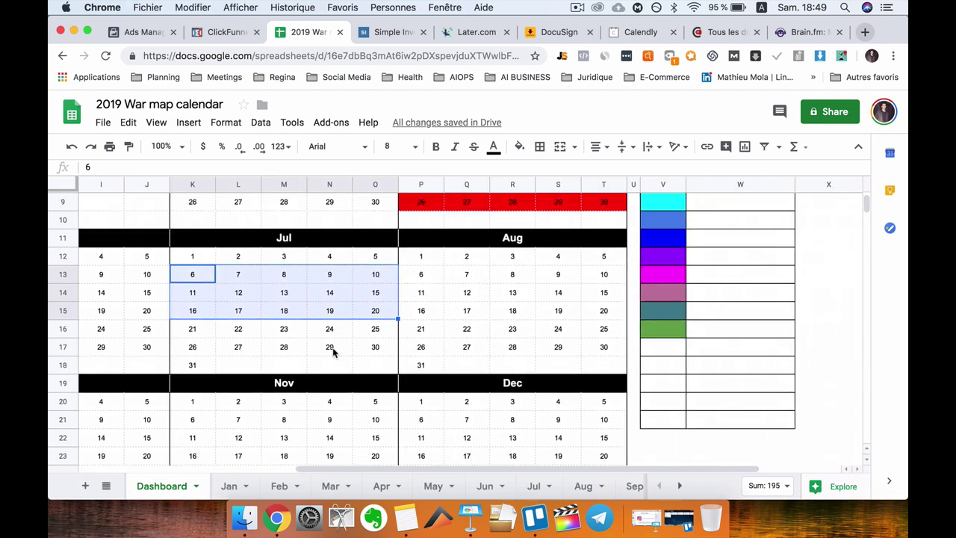
Step: Select the July 29 cell, then select June 1–5 in row 12 of the calendar
left_click(330, 346)
scroll(272, 324, "left", 1)
scroll(273, 323, "up", 2)
scroll(315, 324, "right", 3)
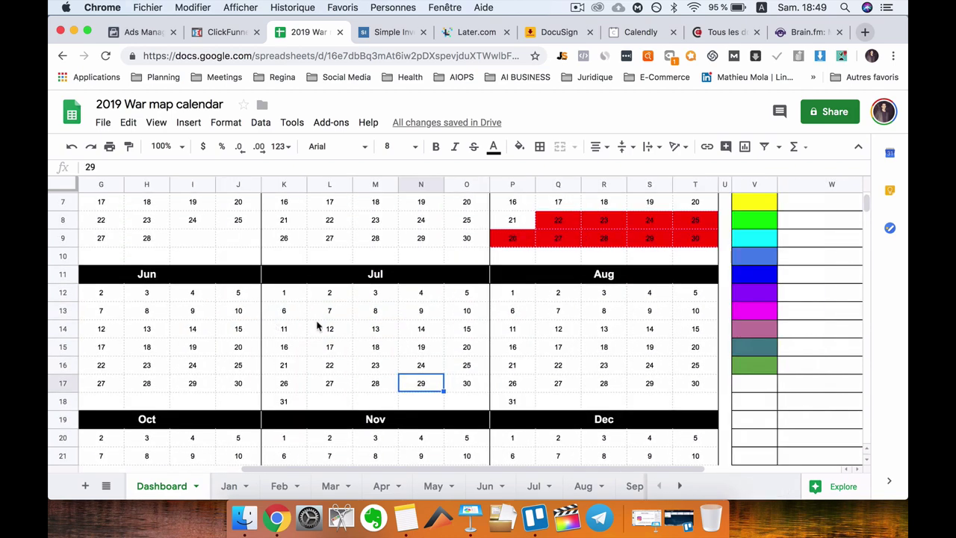
scroll(451, 294, "up", 2)
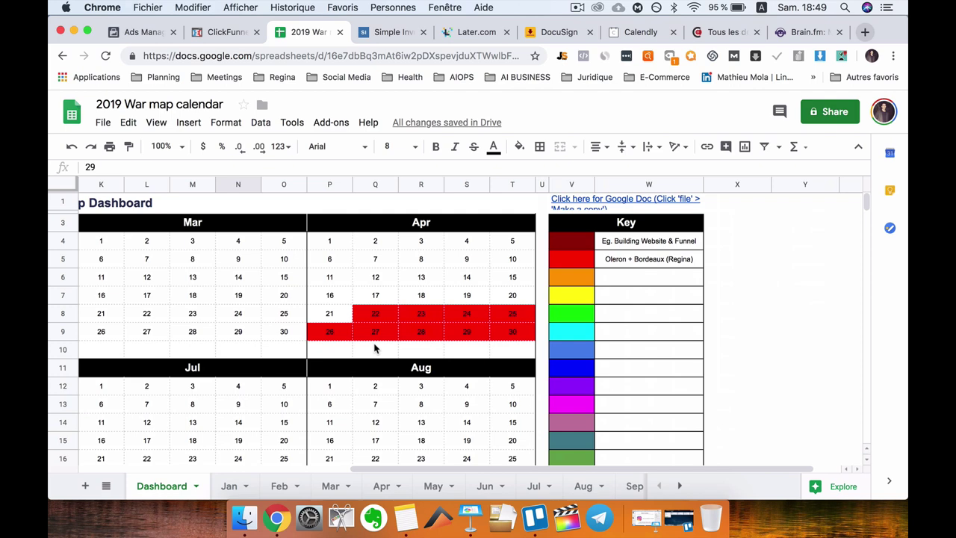
left_click_drag(370, 319, 513, 335)
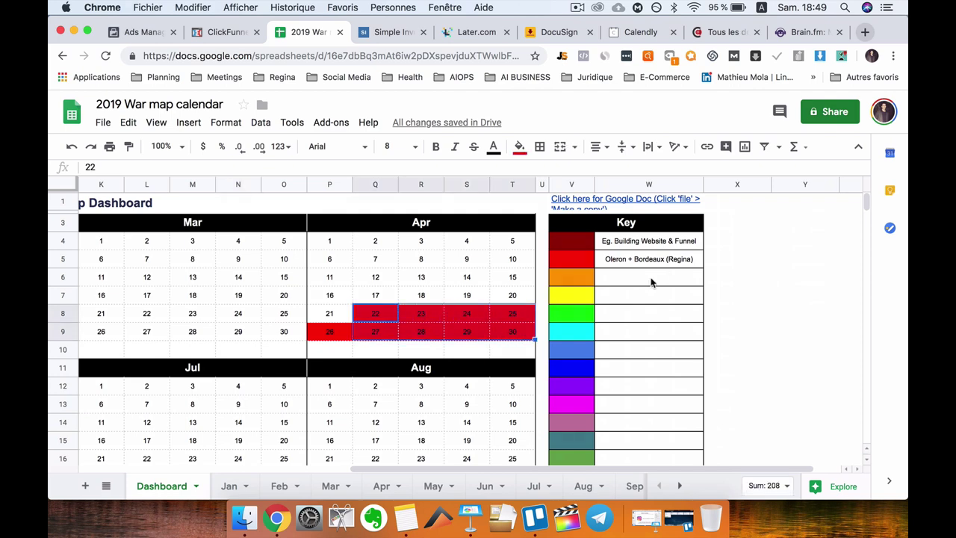
scroll(304, 408, "left", 10)
scroll(304, 409, "down", 2)
scroll(303, 409, "down", 1)
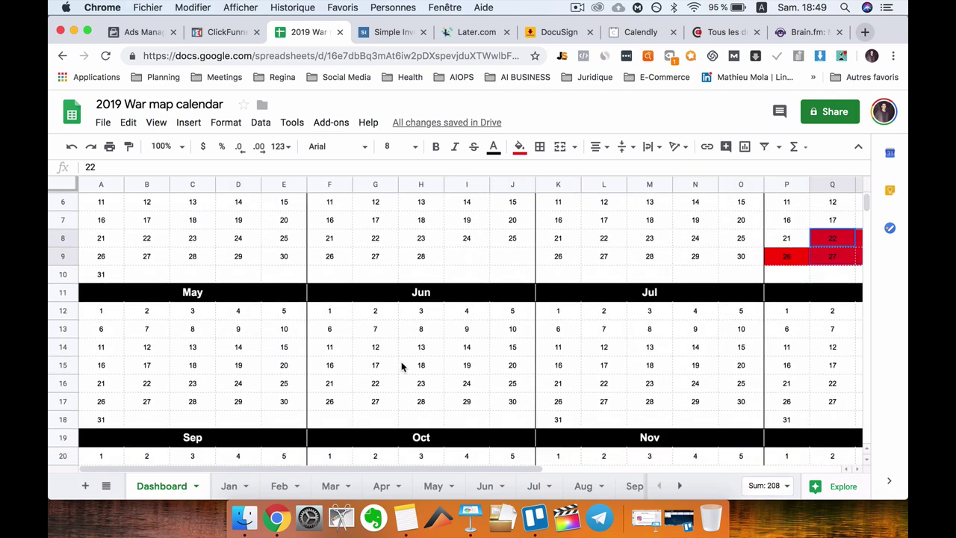
scroll(400, 365, "down", 2)
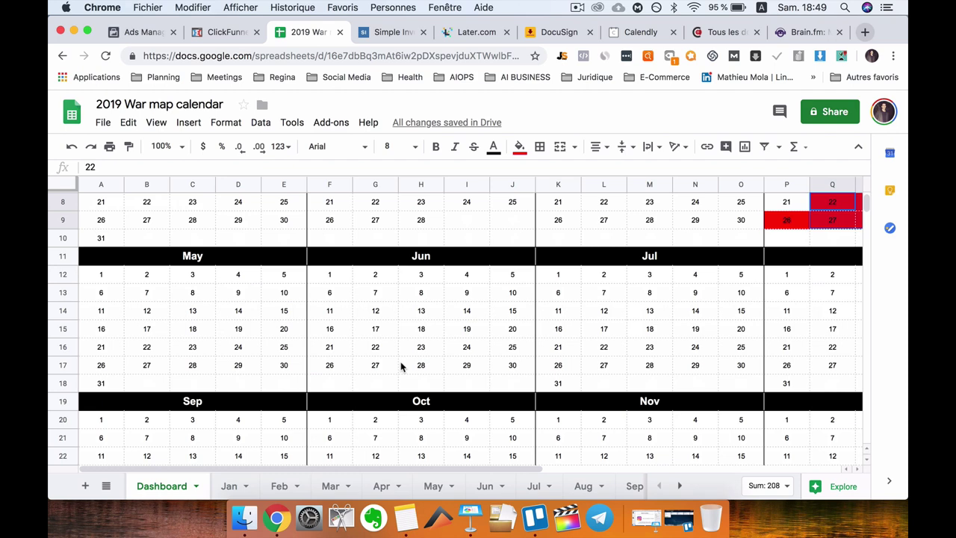
scroll(401, 365, "down", 2)
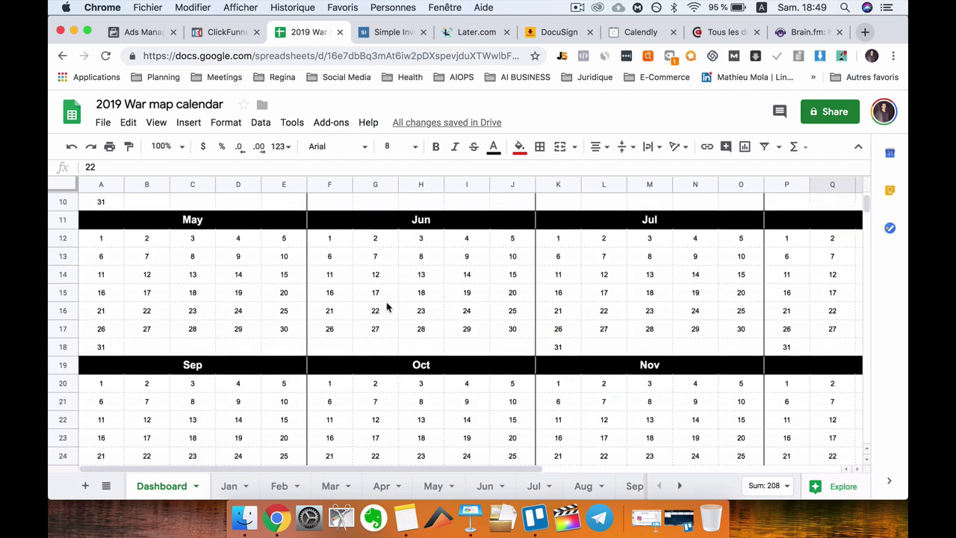
Step: Shade June 1–5 bright green on the Dashboard calendar, then go to the Jun sheet
left_click_drag(337, 241, 512, 240)
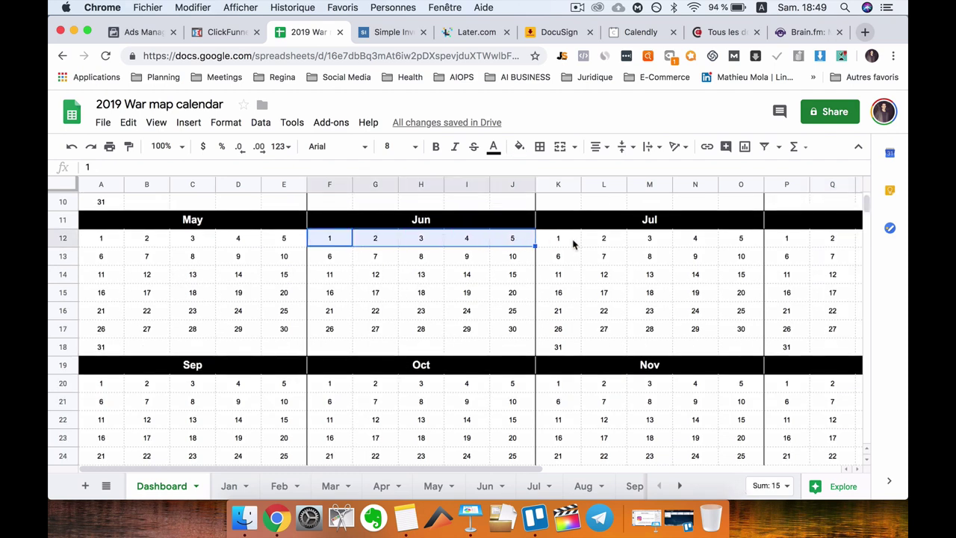
scroll(573, 244, "up", 1)
left_click(519, 147)
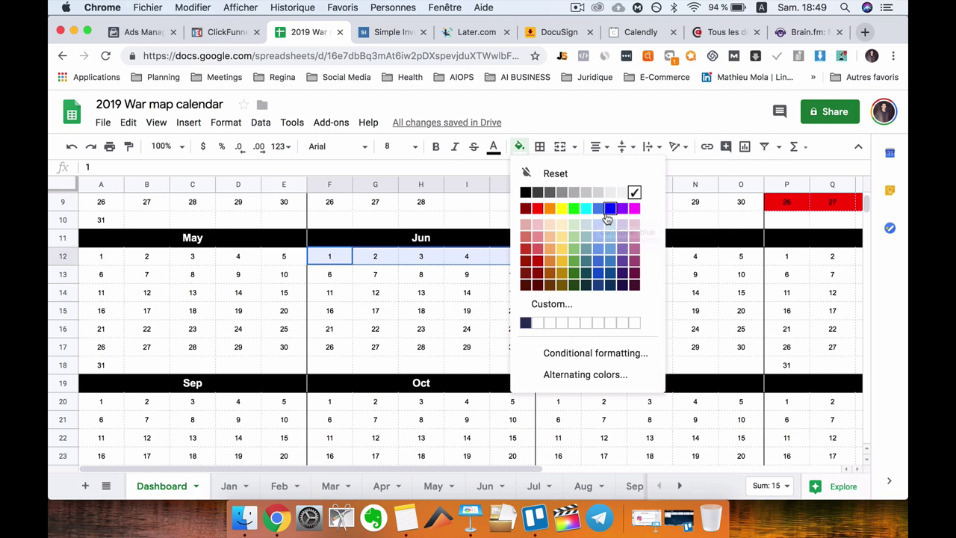
left_click(573, 211)
scroll(691, 309, "down", 1)
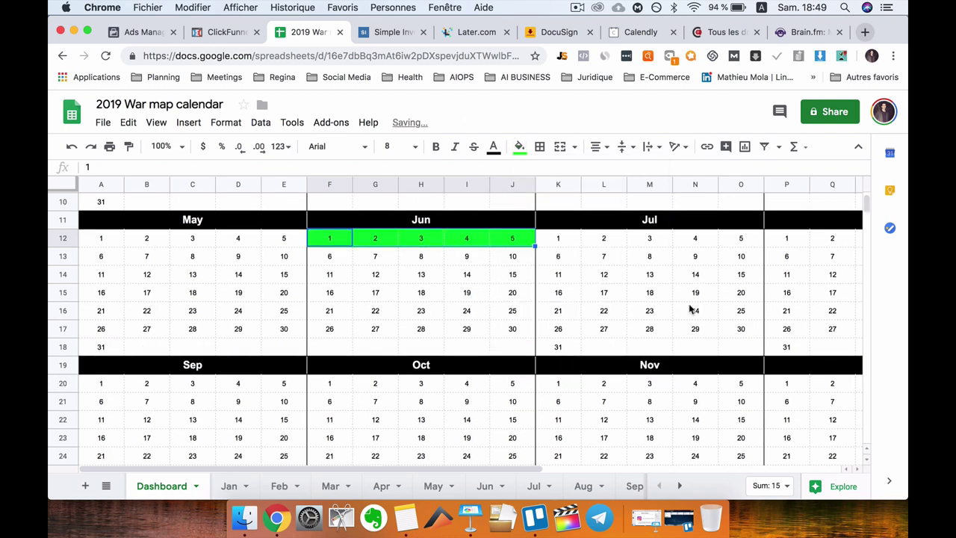
scroll(691, 309, "right", 5)
scroll(691, 309, "up", 2)
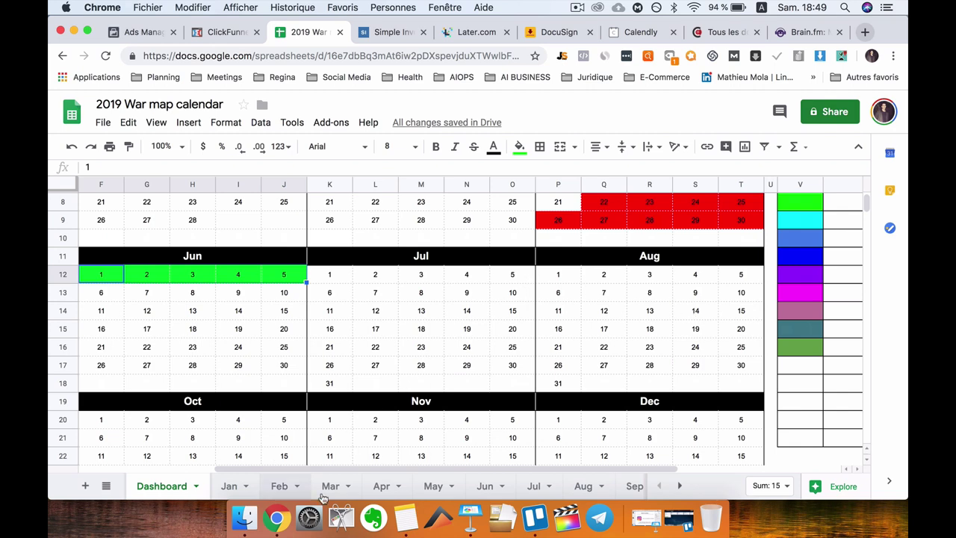
left_click(487, 487)
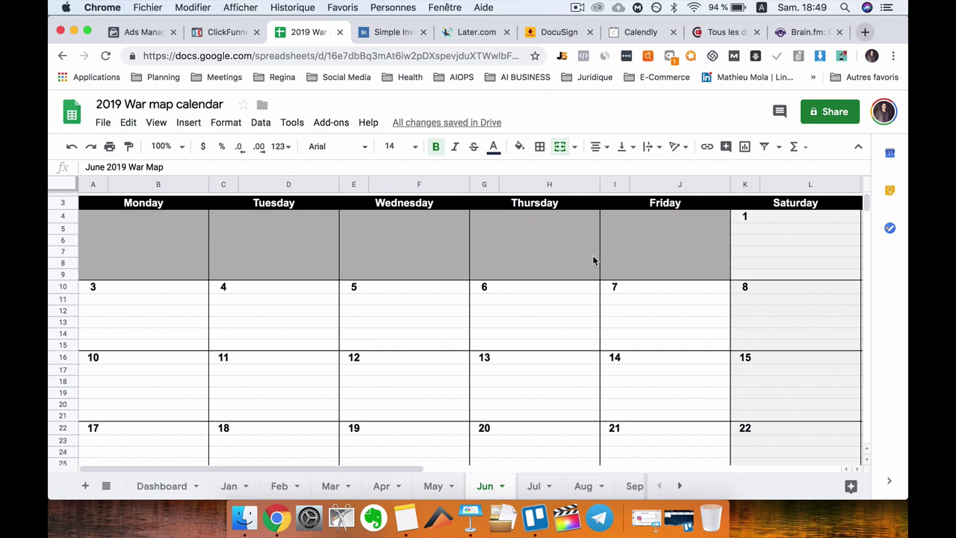
Step: Enter '10 calls' in B10 under Monday June 3 and copy it
left_click(124, 287)
type("10 calls")
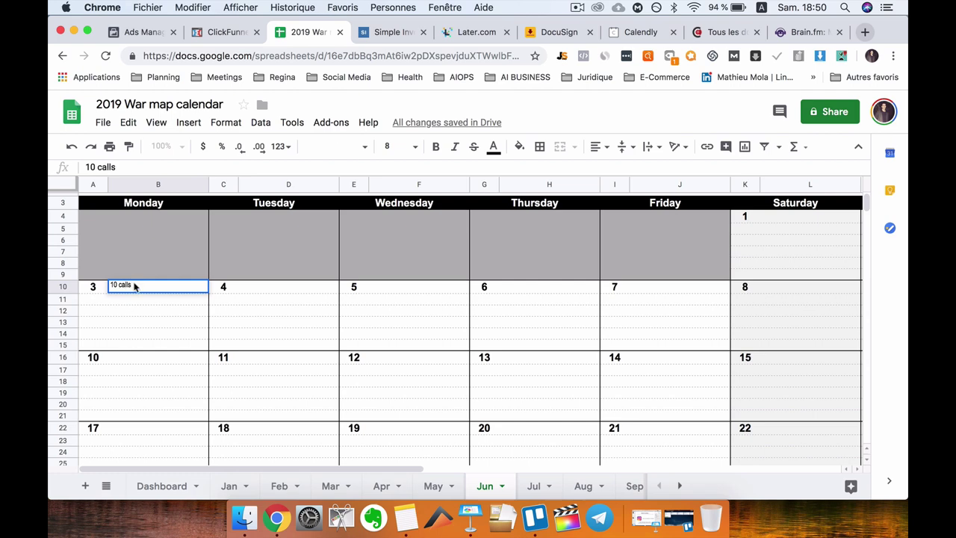
key("Return")
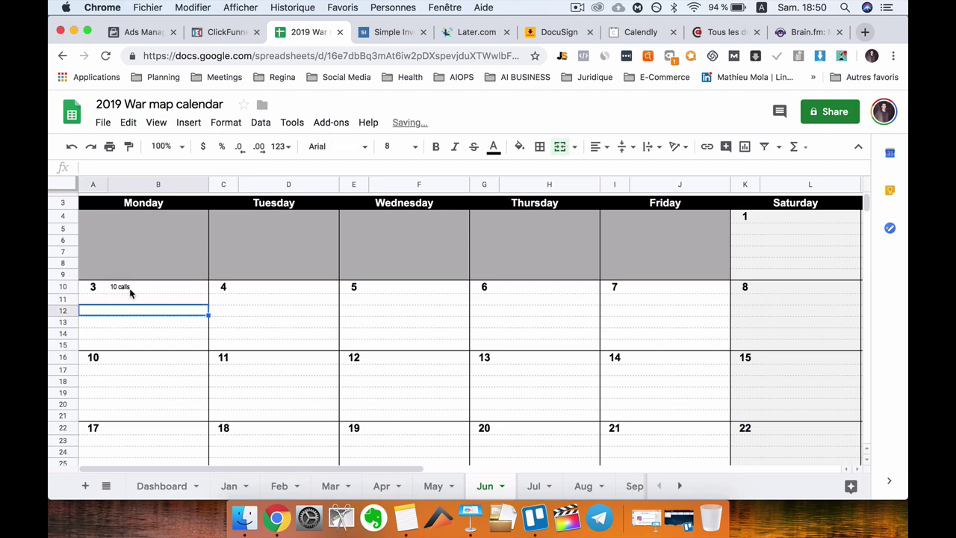
left_click(130, 292)
key("super+c")
Step: Paste the '10 calls' task into June 4, 5, 6 and 7
left_click(285, 294)
key("super+v")
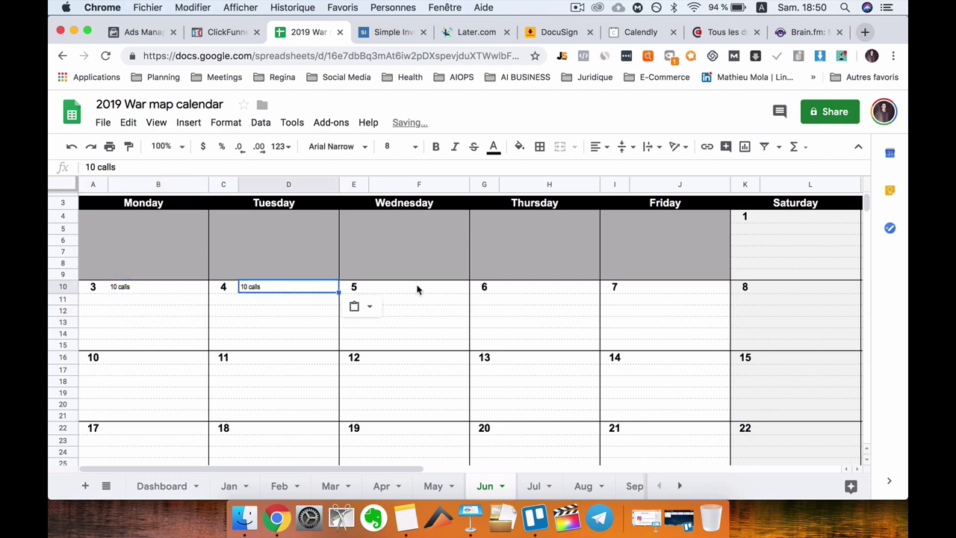
left_click(419, 291)
key("super+v")
left_click(543, 293)
key("super+v")
left_click(666, 290)
key("super+v")
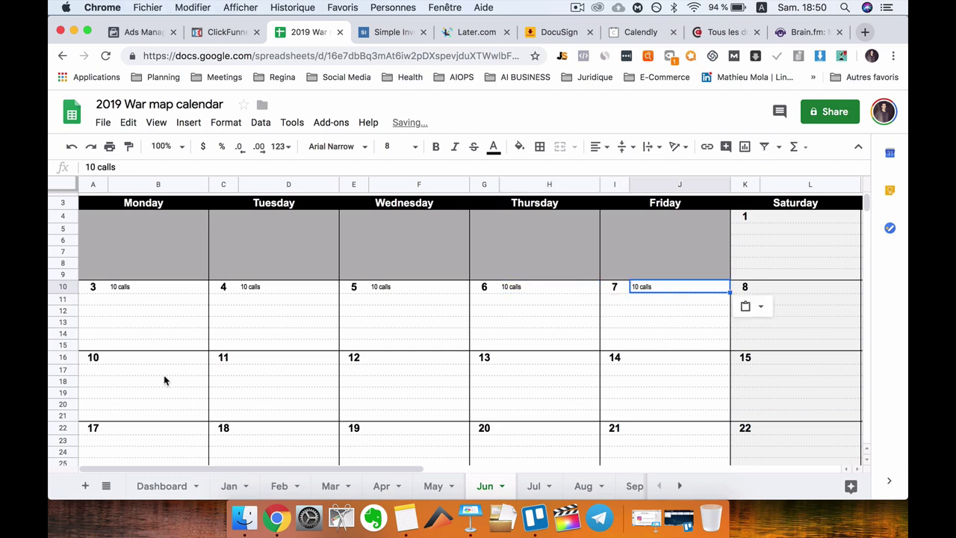
Step: Paste the '10 calls' task into June 10, 11, 13 and 14
left_click(134, 359)
key("super+v")
left_click(256, 362)
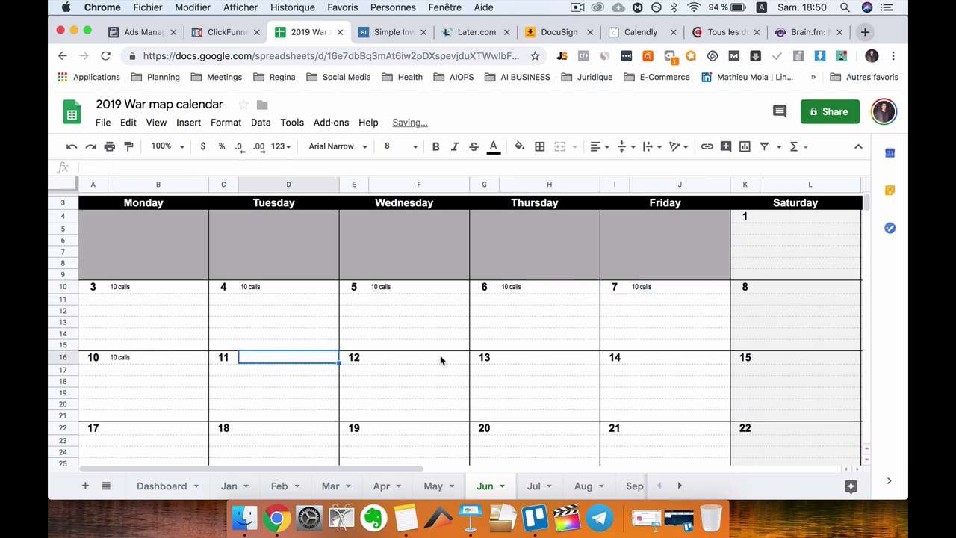
key("super+v")
left_click(419, 361)
left_click(545, 363)
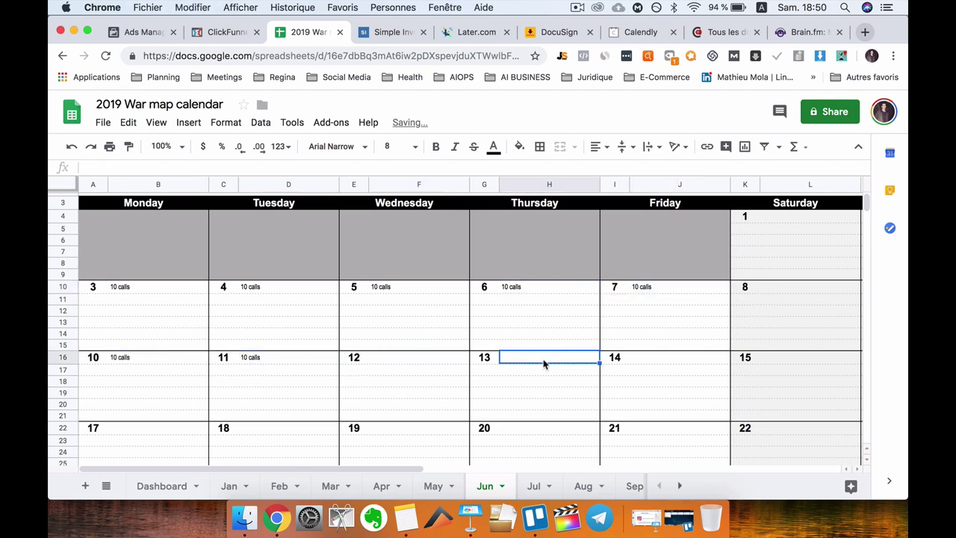
key("super+v")
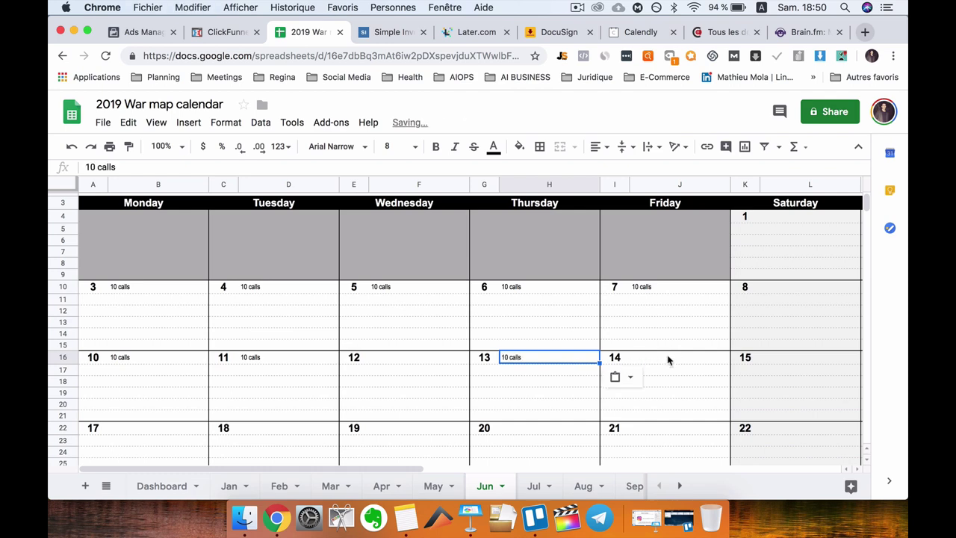
left_click(668, 362)
key("super+v")
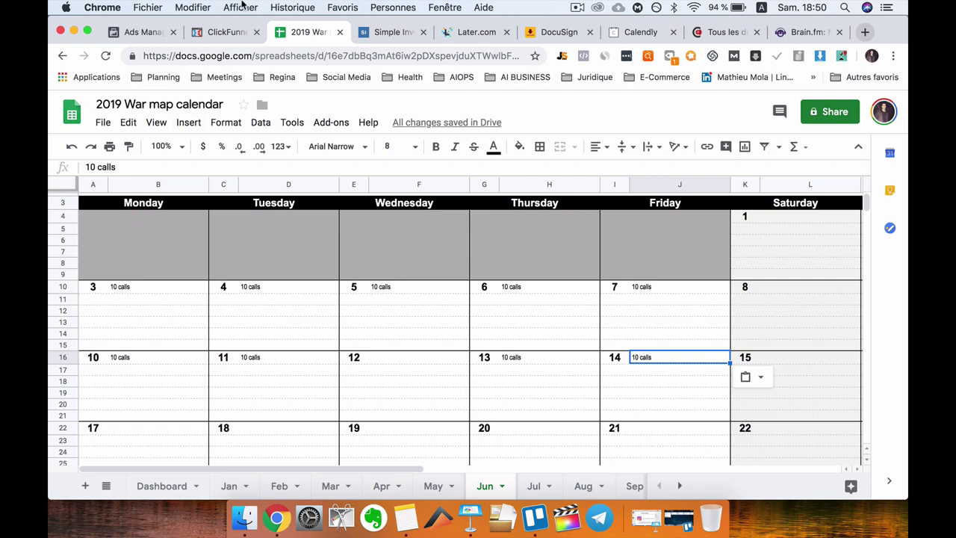
left_click(394, 36)
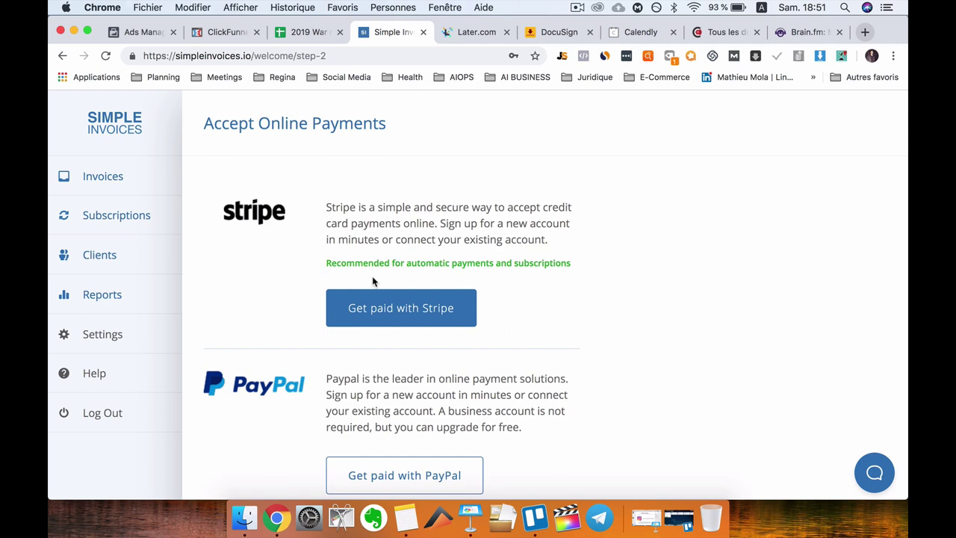
Step: Switch to Later and scroll its phone preview to the empty Instagram feed, 30 posts left
left_click(468, 37)
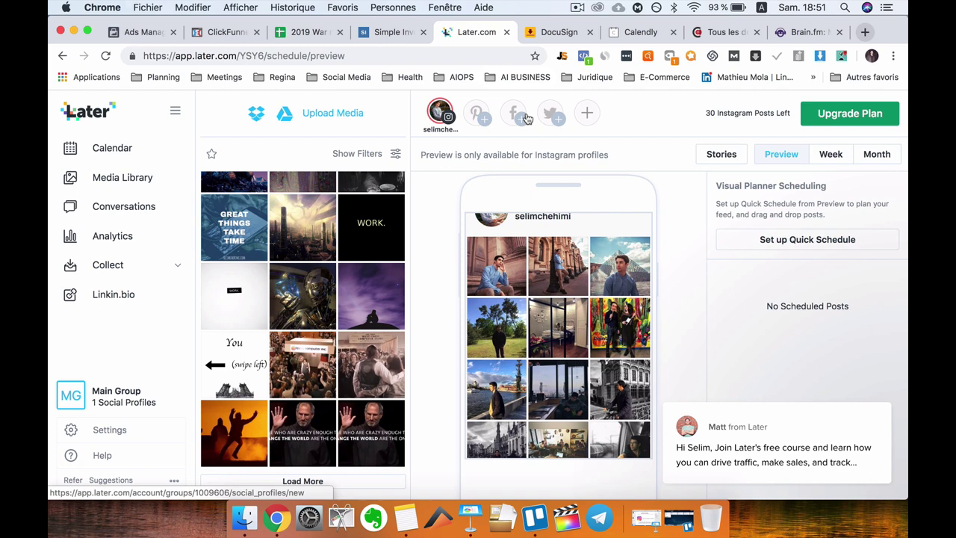
scroll(537, 280, "up", 2)
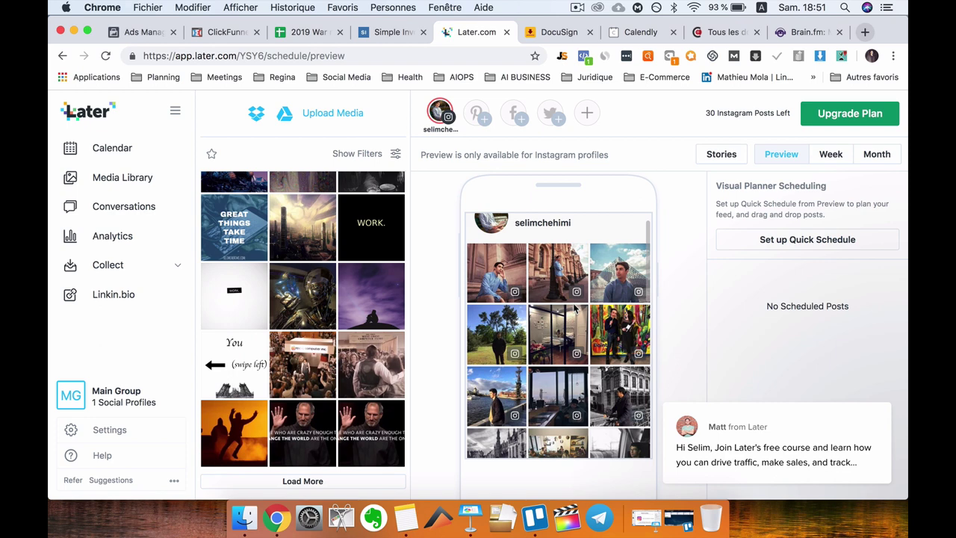
Step: Switch to the DocuSign home page showing one envelope awaiting signatures and 5 sends remaining
left_click(558, 33)
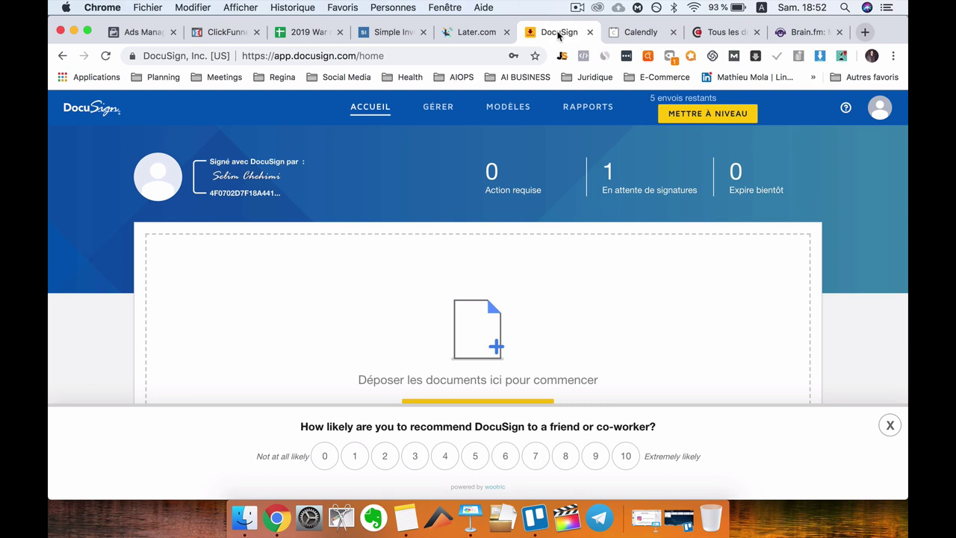
Step: Switch to the Calendly dashboard listing 3 upcoming events, including two Discovery Calls on 4 June 2019
left_click(640, 34)
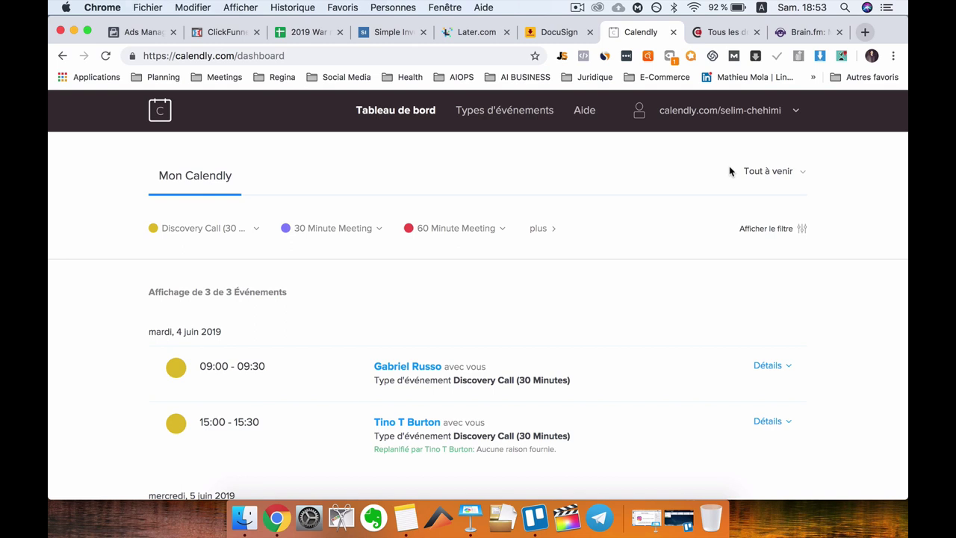
Step: Switch to Captain Contrat's Mes commandes page, which has no orders in progress
left_click(721, 34)
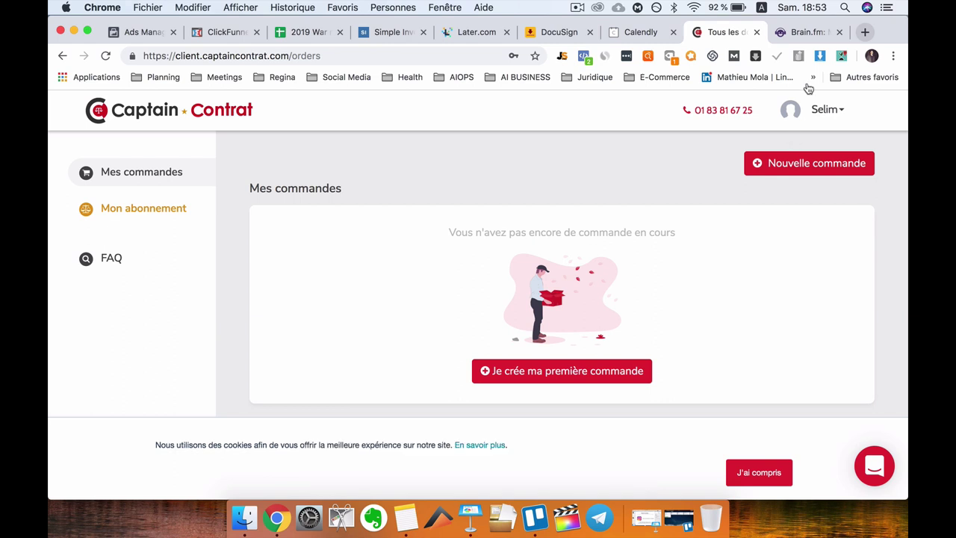
Step: Play a 2-hour Brain.fm Focus session with the system volume raised, then skip to another track
left_click(804, 32)
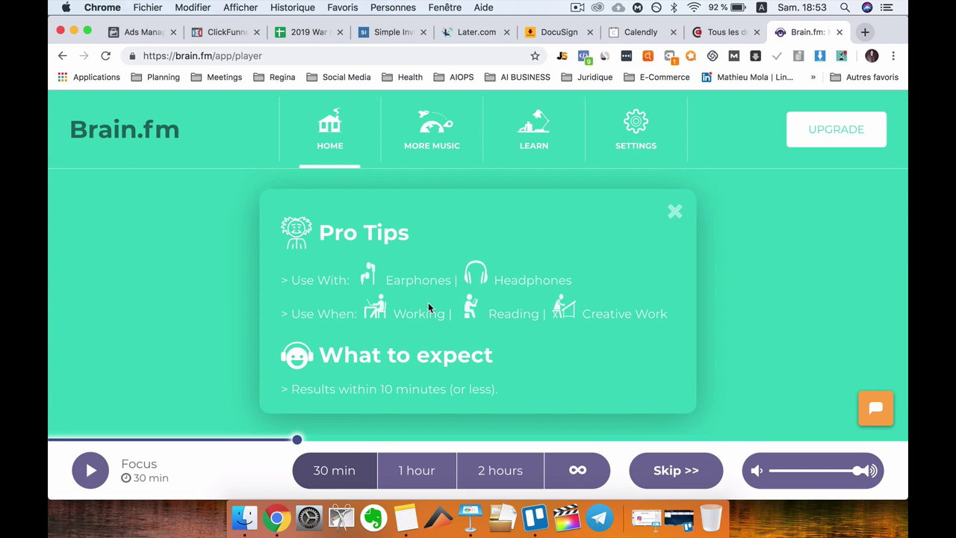
left_click(507, 475)
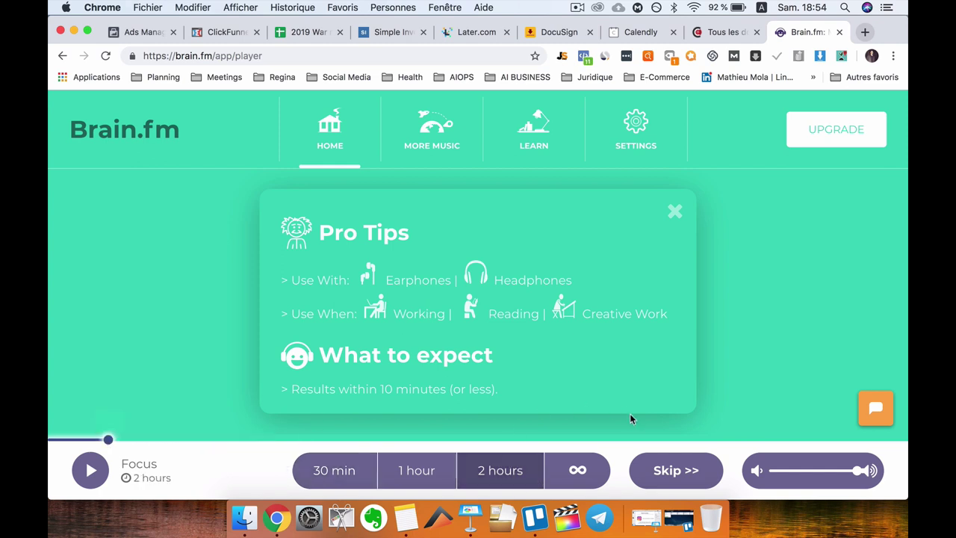
left_click(97, 465)
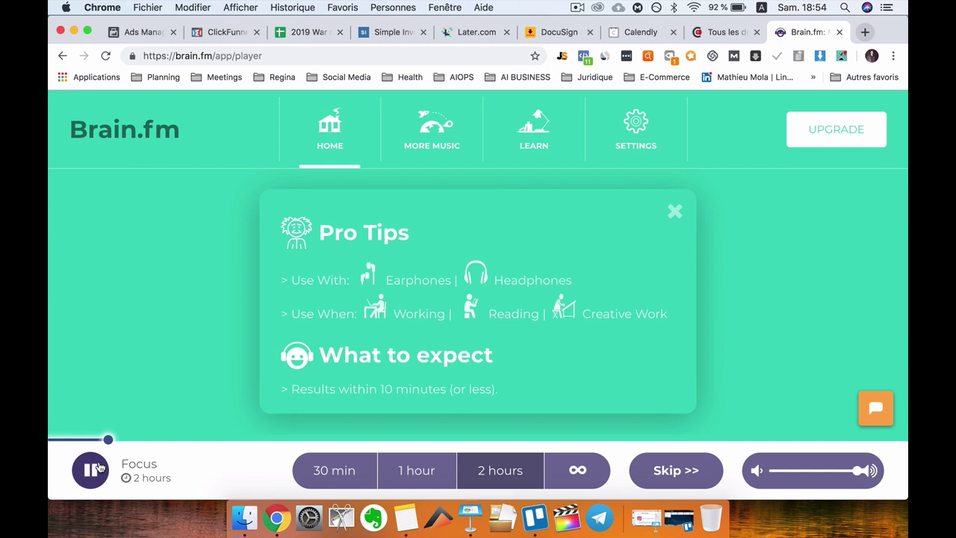
key("XF86AudioRaiseVolume")
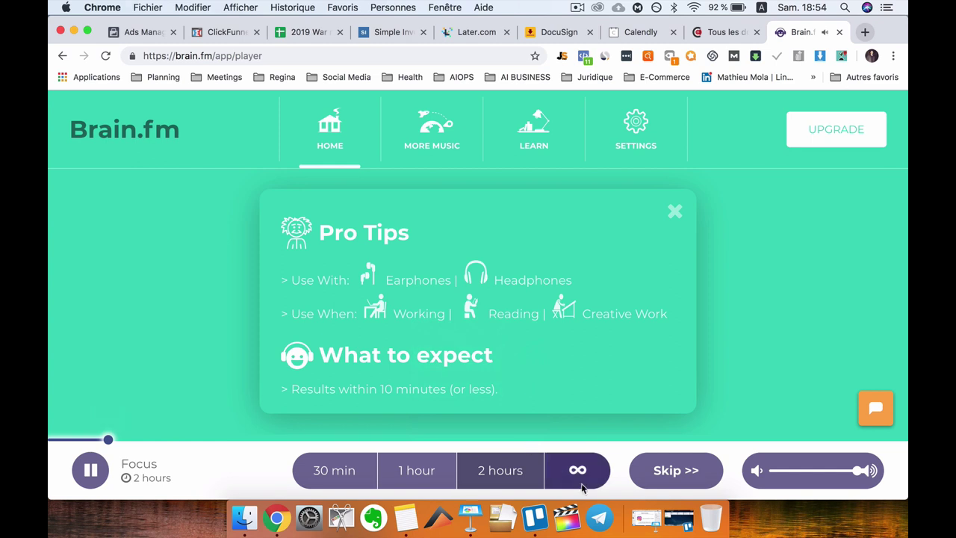
left_click(697, 470)
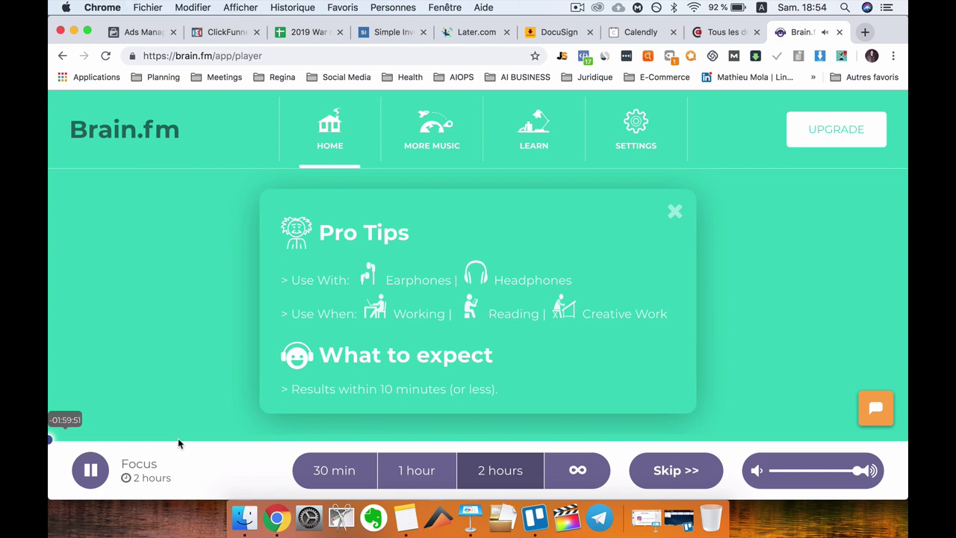
Step: Pause the Brain.fm Focus track, keeping the 2-hour session length selected
left_click(96, 469)
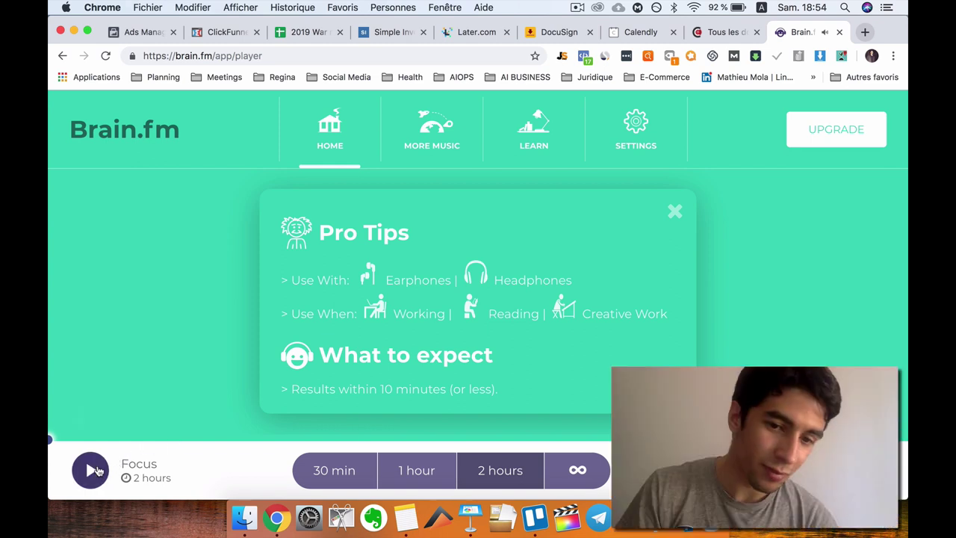